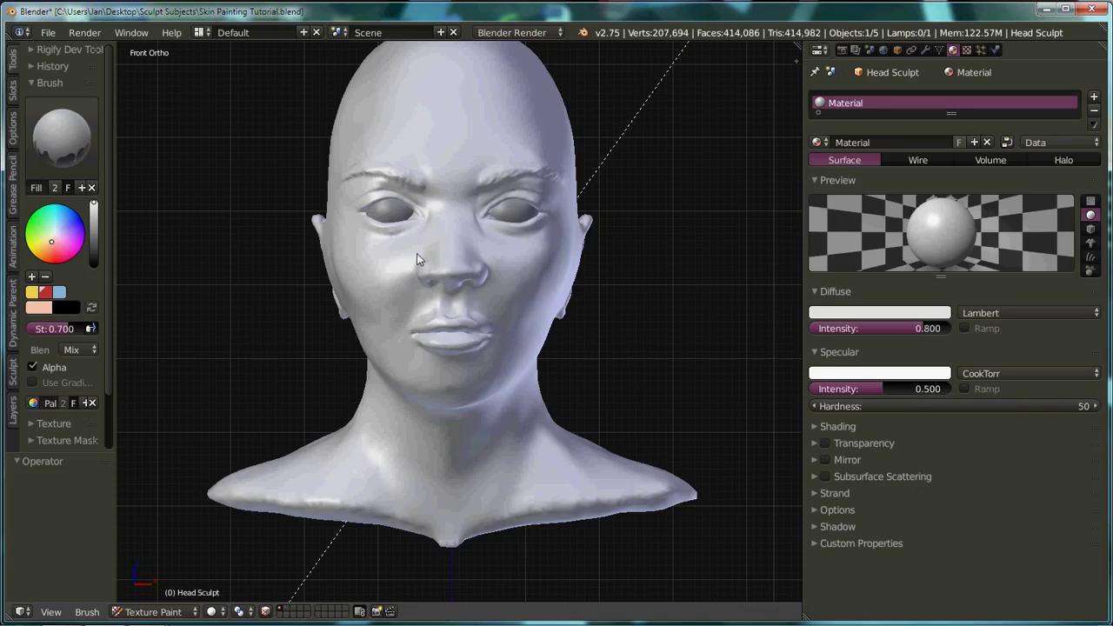
Step: Fill the whole head sculpt with the light peach skin colour using the Fill brush
click(53, 306)
click(38, 308)
shift+middle_drag(414, 215, 415, 242)
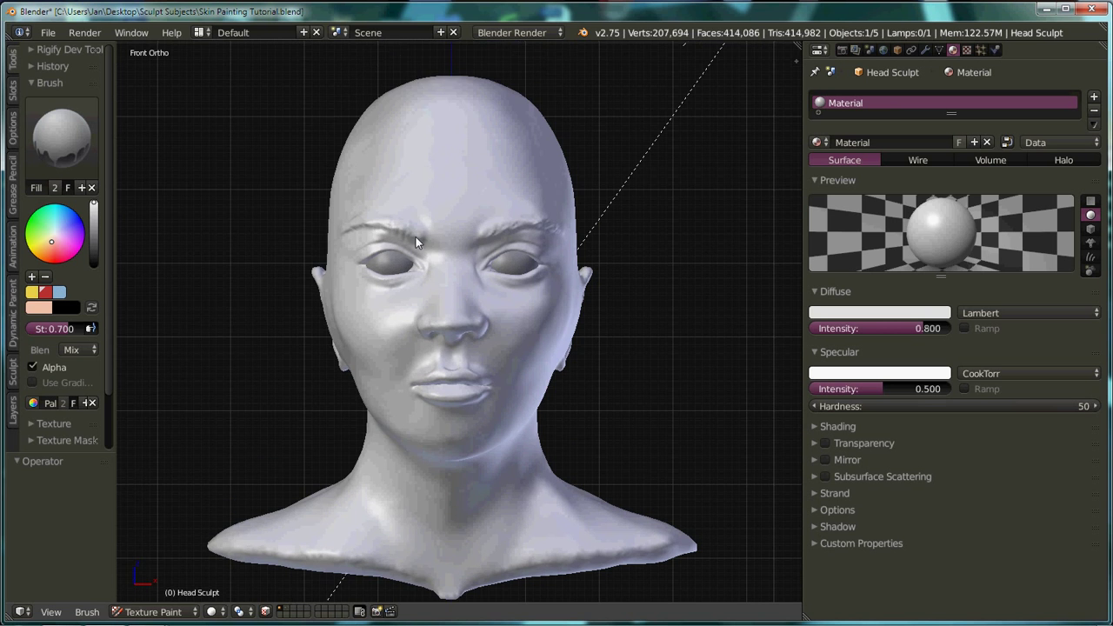
click(398, 181)
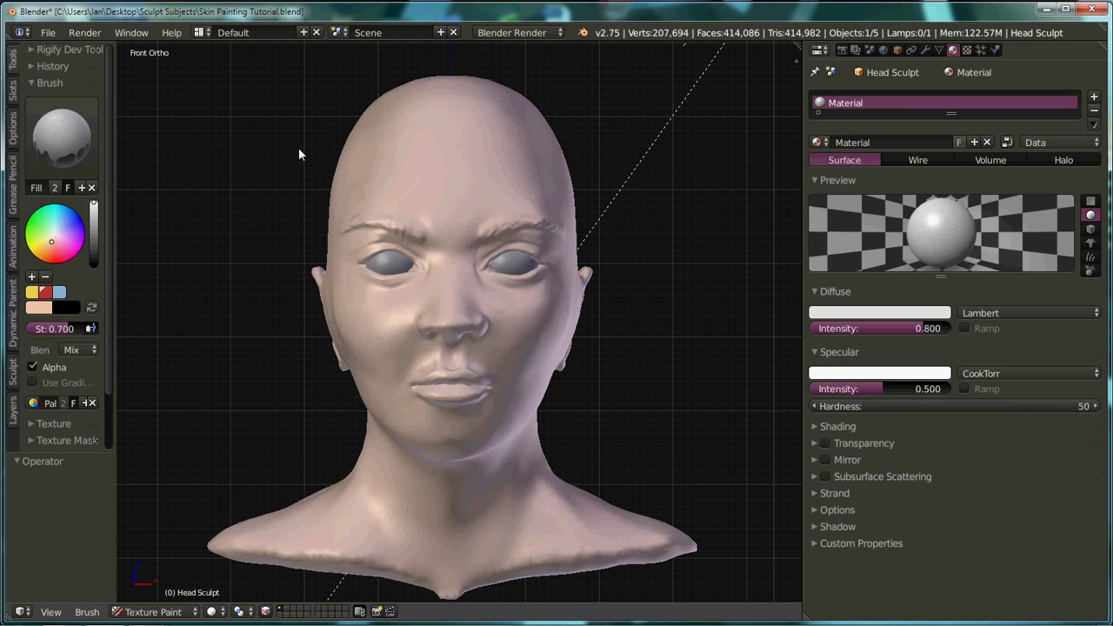
Step: Switch to the F TexDraw brush and choose red from the colour palette
click(61, 135)
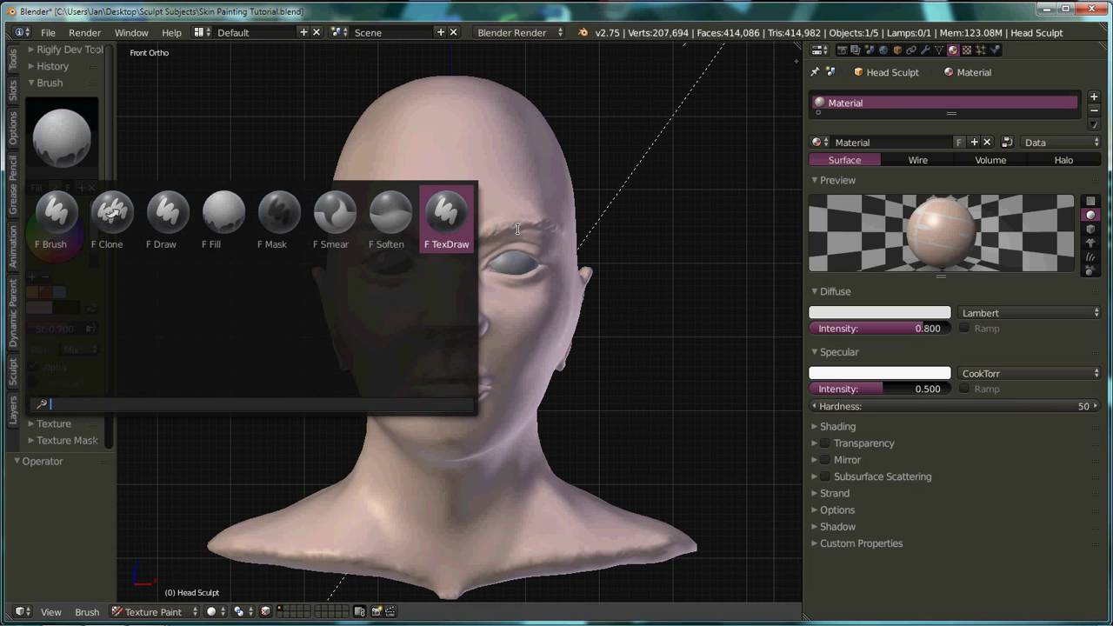
click(448, 231)
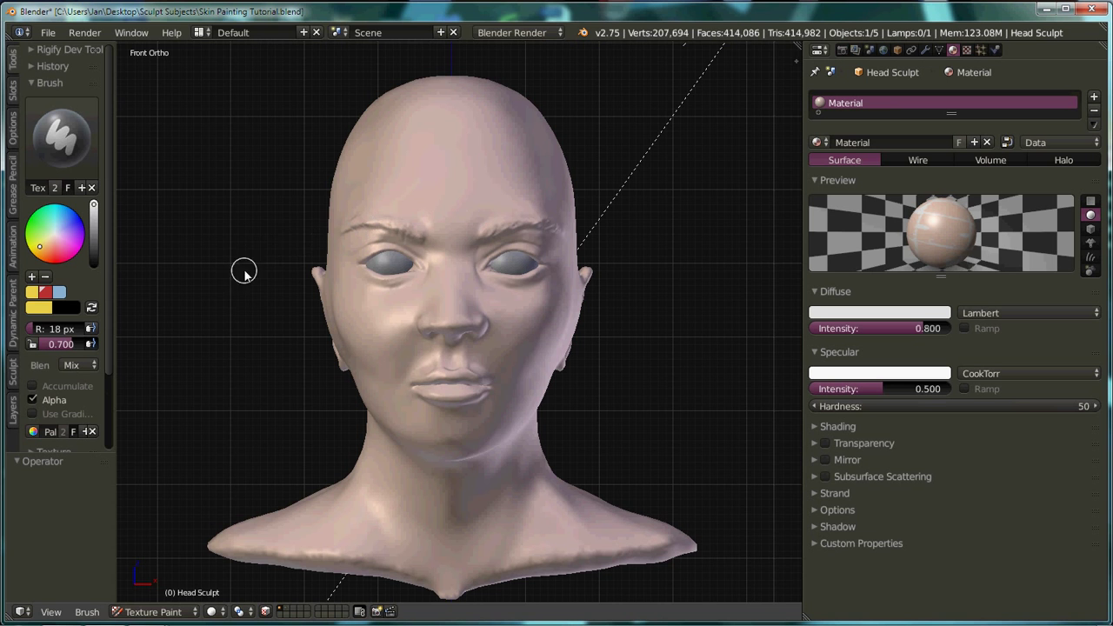
shift+middle_drag(254, 313, 251, 277)
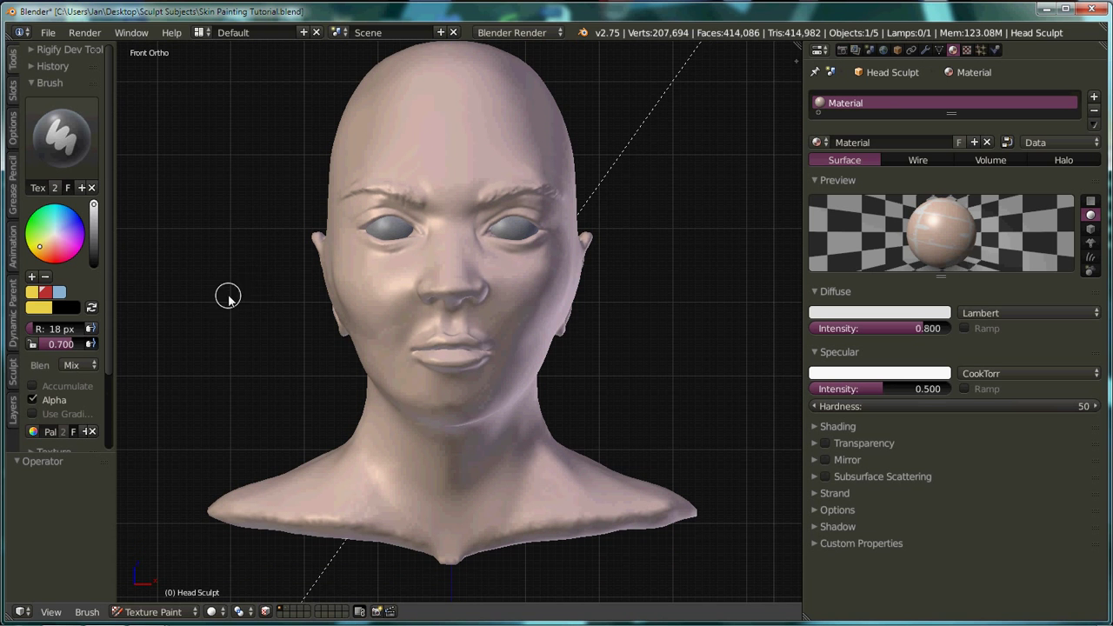
click(45, 293)
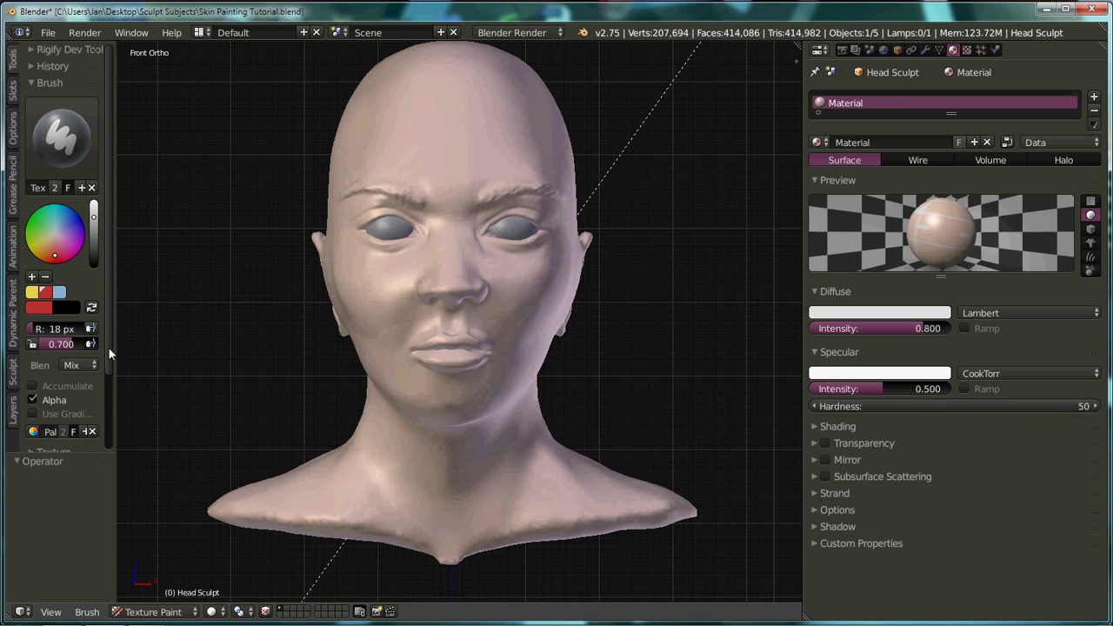
Step: Set the TexDraw brush strength to 0.100 and enlarge its radius to 34 px
click(62, 345)
key(BackSpace)
key(Return)
key(bracketright)
key(bracketright)
key(bracketright)
key(bracketright)
key(bracketright)
key(bracketright)
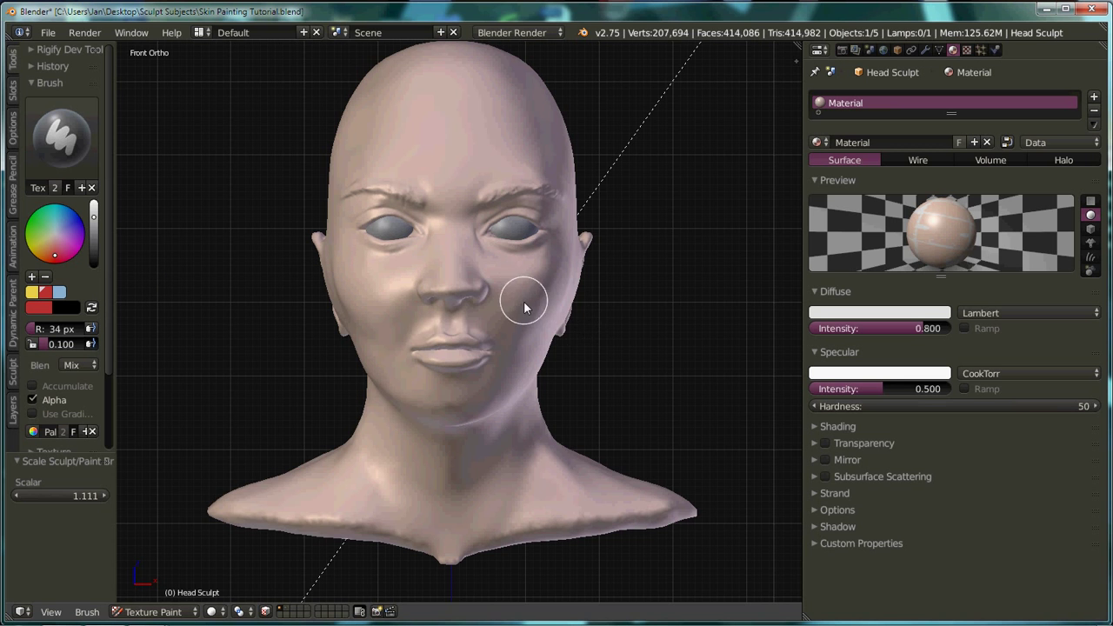
Step: Paint soft red blush over both cheeks, building up the colour from the front and sides
scroll(531, 297, up, 2)
mouse_move(529, 303)
mouse_down()
mouse_move(543, 305)
mouse_move(533, 315)
mouse_move(541, 341)
mouse_move(548, 309)
mouse_move(519, 309)
mouse_move(539, 268)
mouse_up()
mouse_move(322, 310)
mouse_down()
mouse_move(334, 318)
mouse_move(340, 296)
mouse_move(366, 311)
mouse_move(379, 271)
mouse_move(353, 268)
mouse_move(360, 341)
mouse_up()
mouse_move(444, 285)
middle_down()
mouse_move(510, 296)
mouse_move(490, 265)
mouse_move(485, 328)
middle_up()
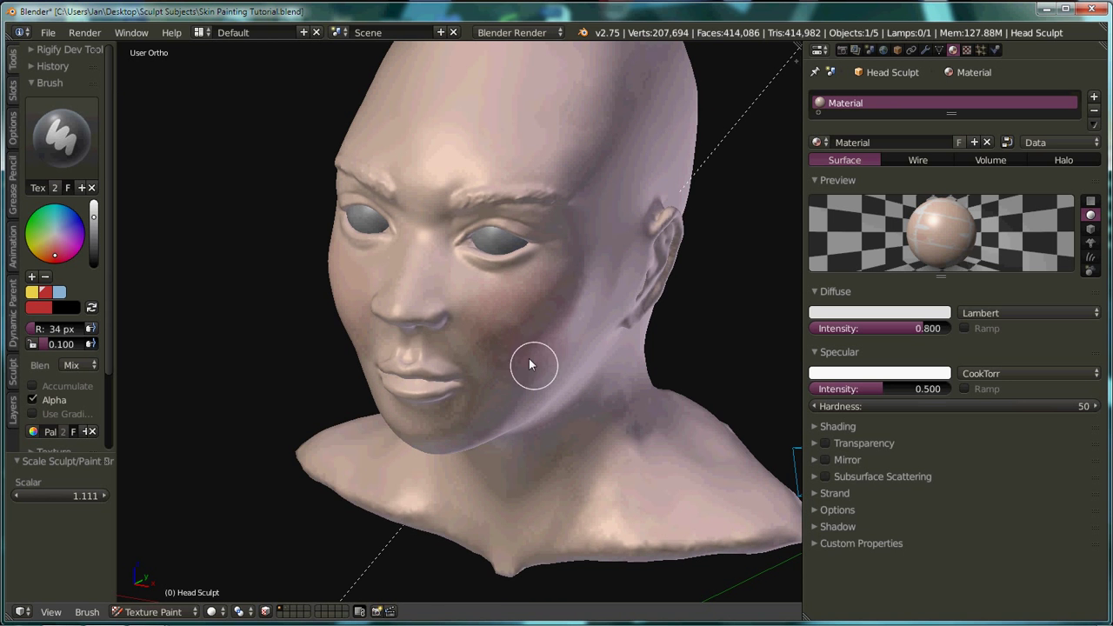
mouse_move(475, 321)
middle_down()
mouse_move(532, 288)
mouse_move(472, 264)
mouse_move(368, 298)
mouse_move(416, 320)
mouse_move(452, 295)
middle_up()
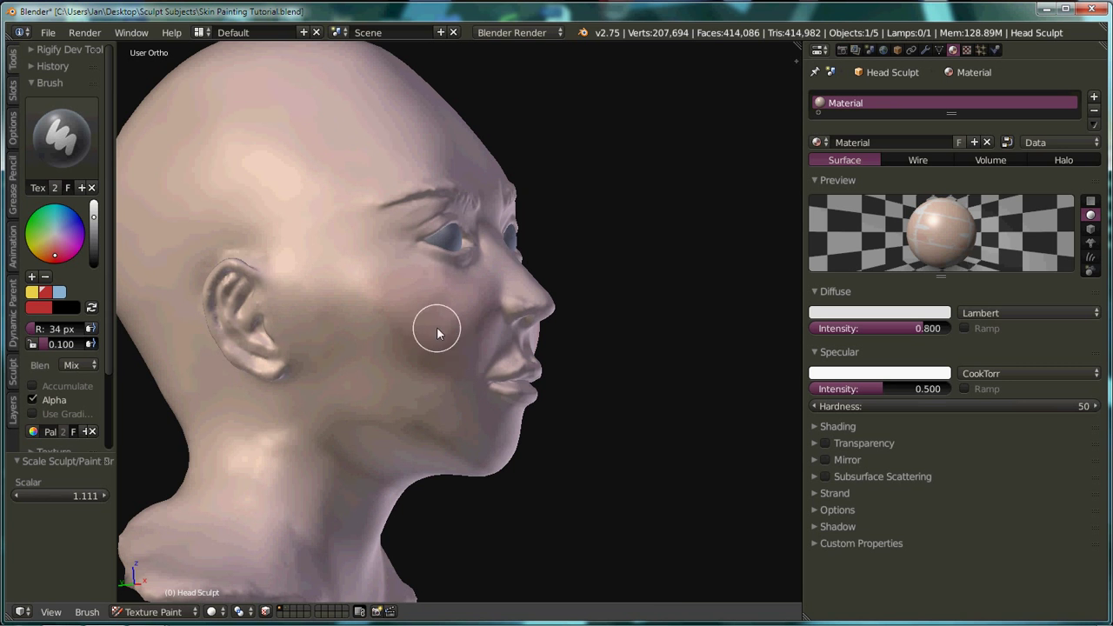
mouse_move(401, 299)
mouse_down()
mouse_move(393, 288)
mouse_move(426, 313)
mouse_move(395, 295)
mouse_up()
middle_drag(395, 292, 390, 322)
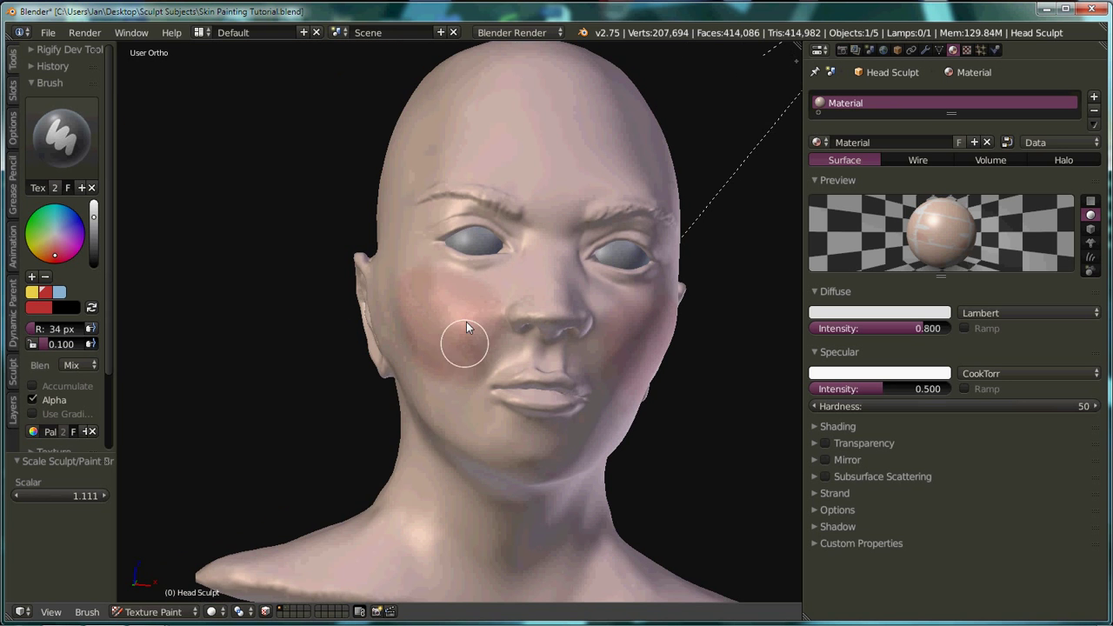
middle_drag(638, 322, 600, 323)
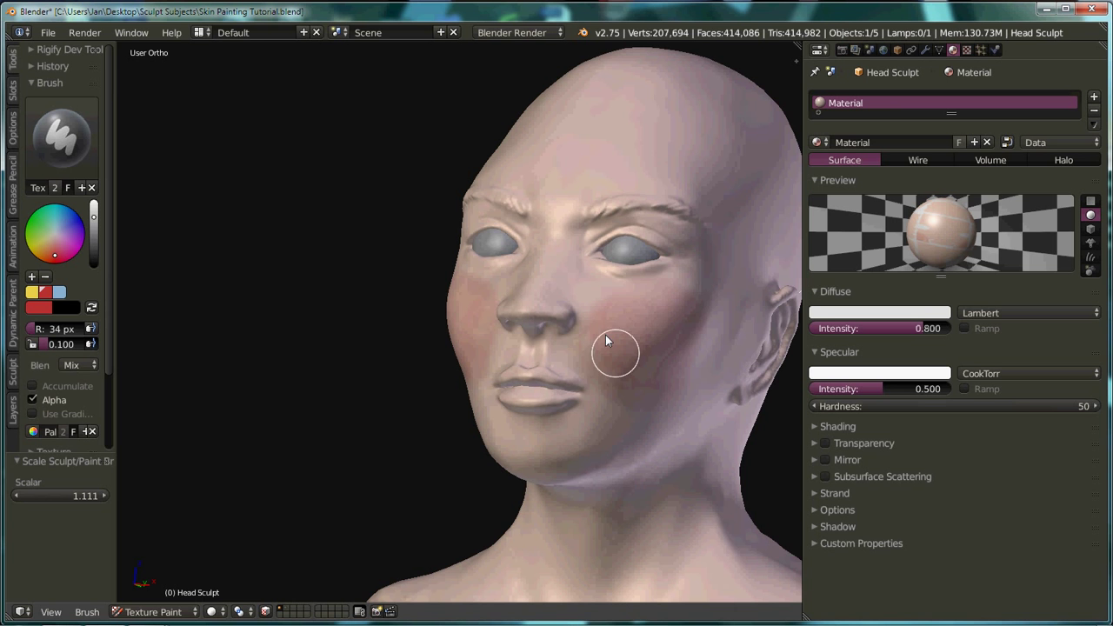
mouse_move(606, 336)
mouse_down()
mouse_move(640, 299)
mouse_move(672, 336)
mouse_up()
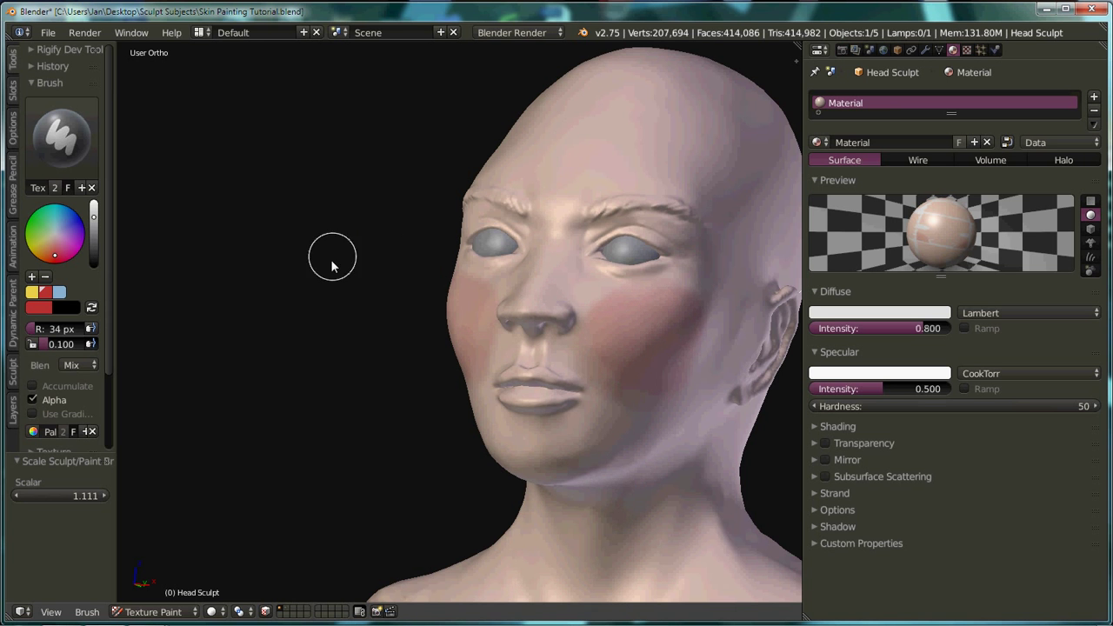
Step: Tint the upper and lower lips with the red brush out to both corners of the mouth
mouse_move(330, 258)
middle_down()
mouse_move(386, 273)
mouse_move(379, 312)
middle_up()
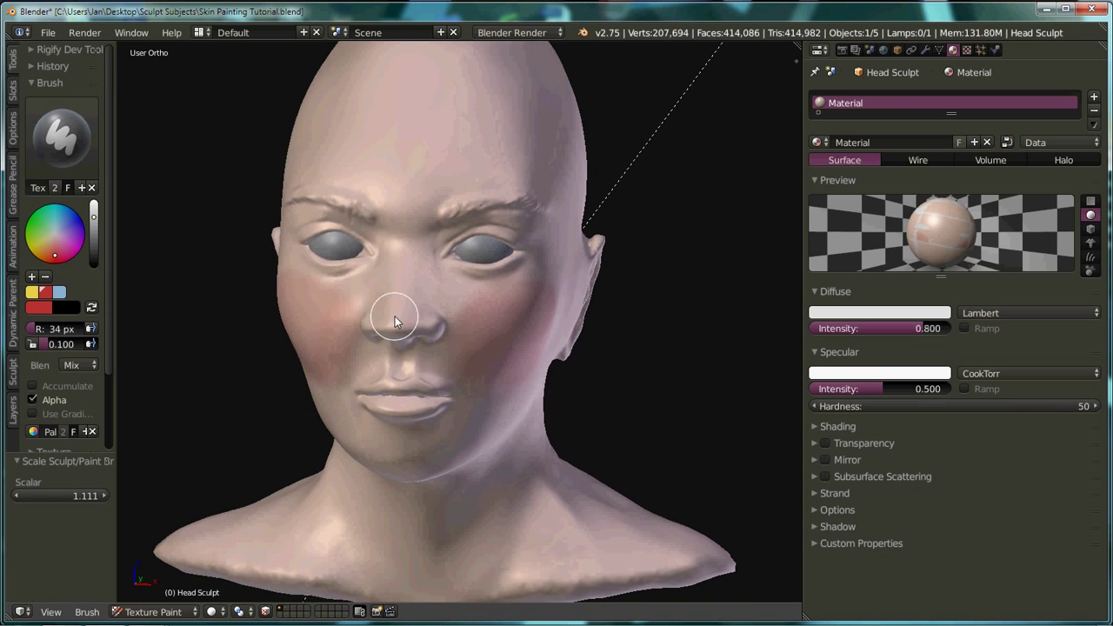
scroll(395, 315, up, 4)
scroll(402, 337, up, 1)
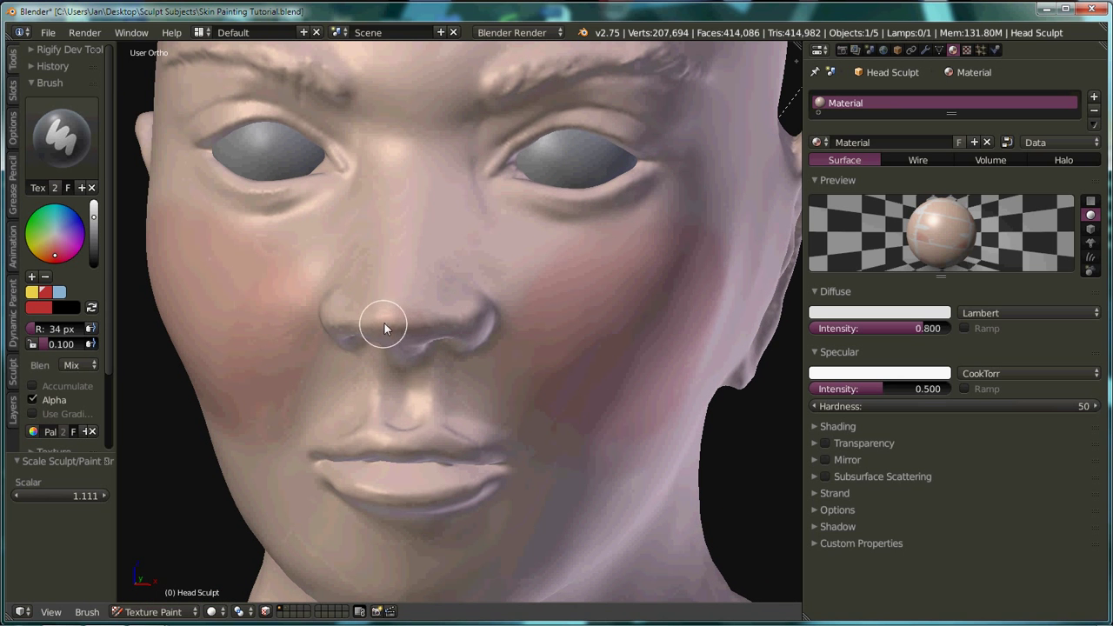
shift+scroll(400, 327, down, 7)
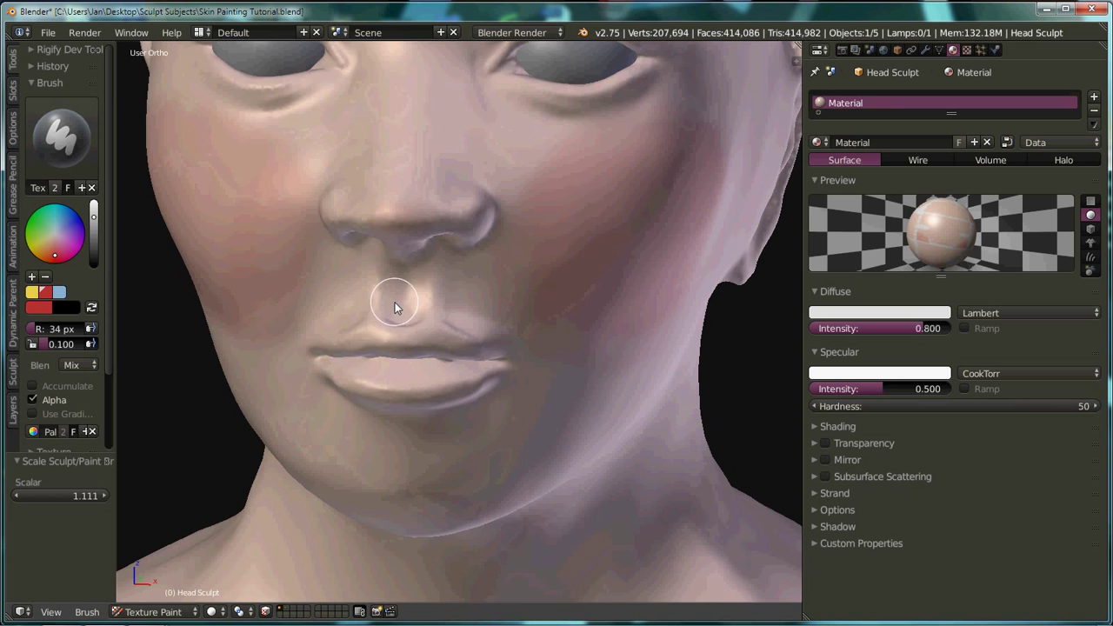
mouse_move(396, 342)
middle_down()
mouse_move(427, 286)
mouse_move(382, 345)
middle_up()
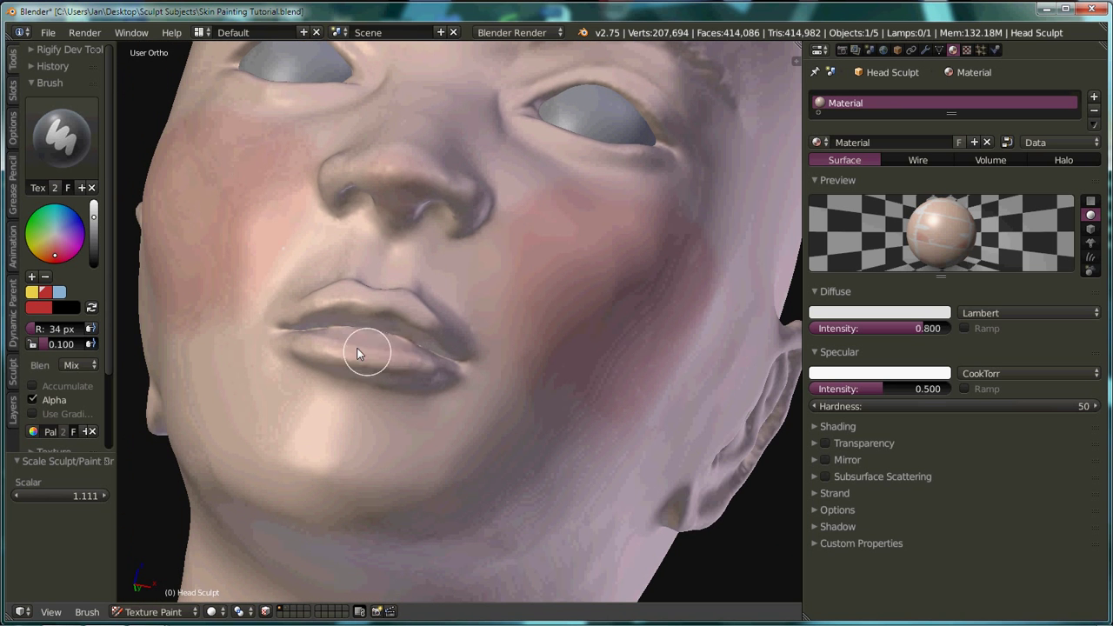
mouse_move(358, 349)
mouse_down()
mouse_move(390, 333)
mouse_move(402, 340)
mouse_move(394, 354)
mouse_move(291, 339)
mouse_move(355, 298)
mouse_move(419, 321)
mouse_move(363, 353)
mouse_move(325, 301)
mouse_move(365, 320)
mouse_up()
mouse_move(360, 329)
middle_down()
mouse_move(346, 349)
mouse_move(334, 330)
middle_up()
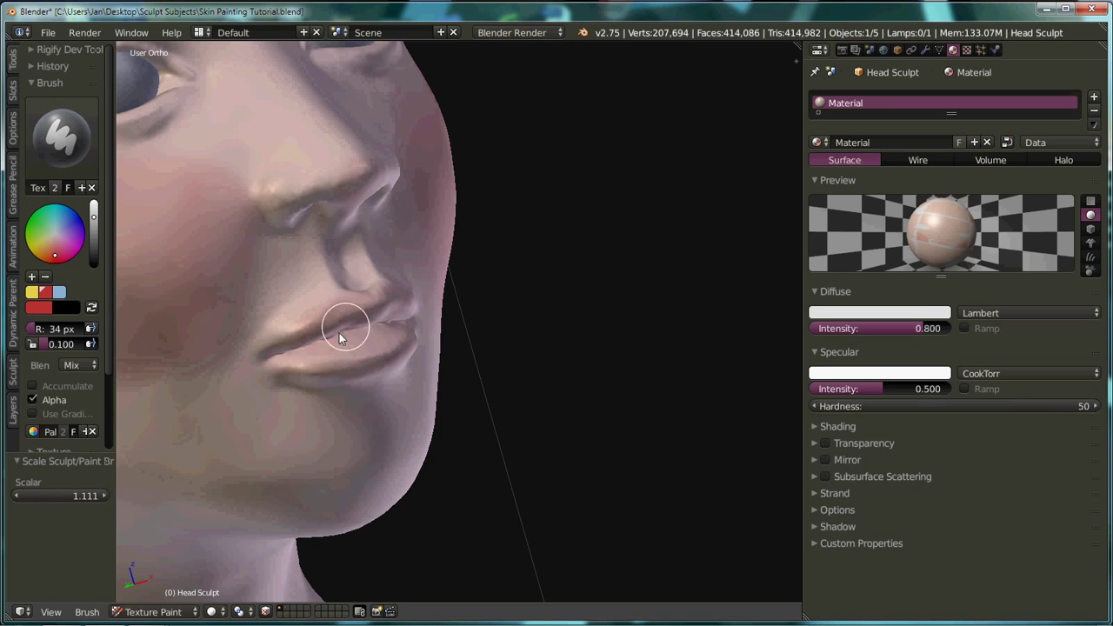
drag(339, 333, 347, 356)
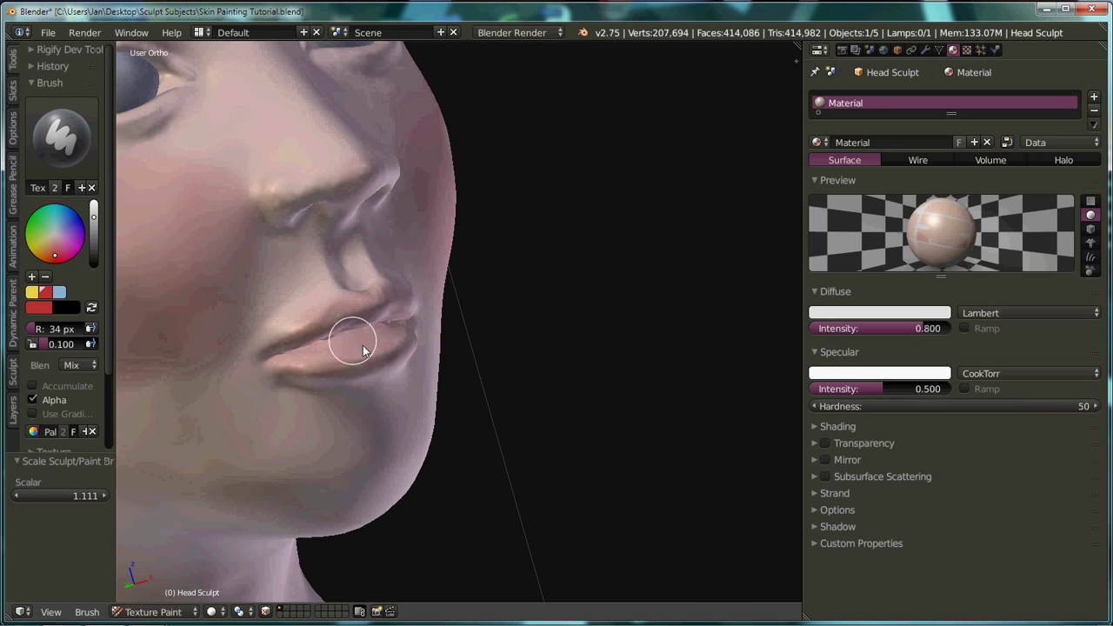
middle_drag(365, 348, 356, 333)
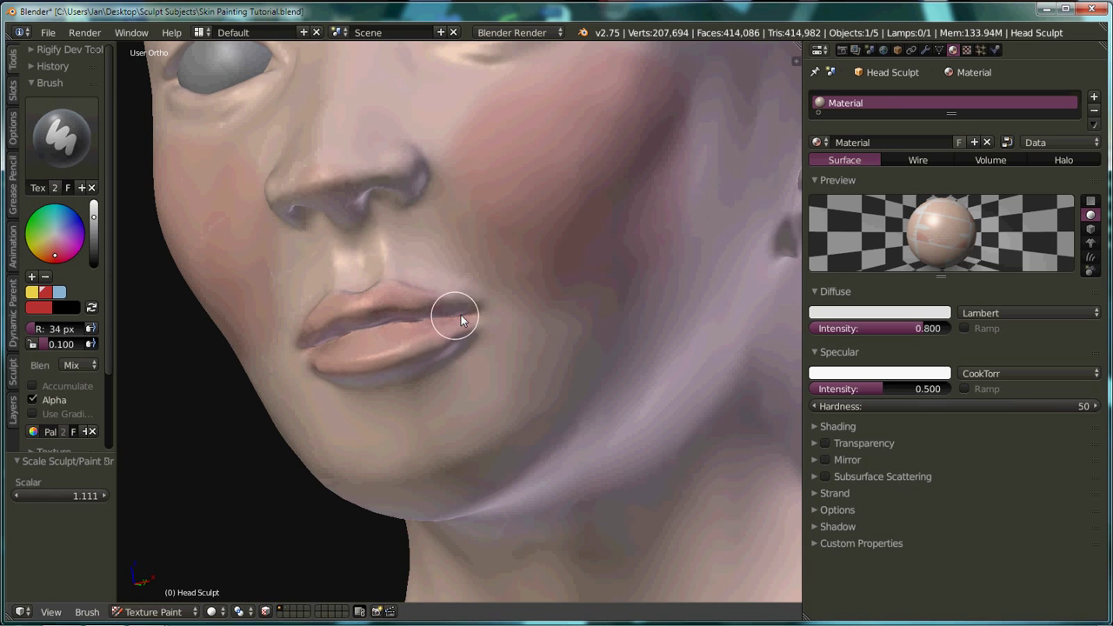
drag(353, 348, 333, 348)
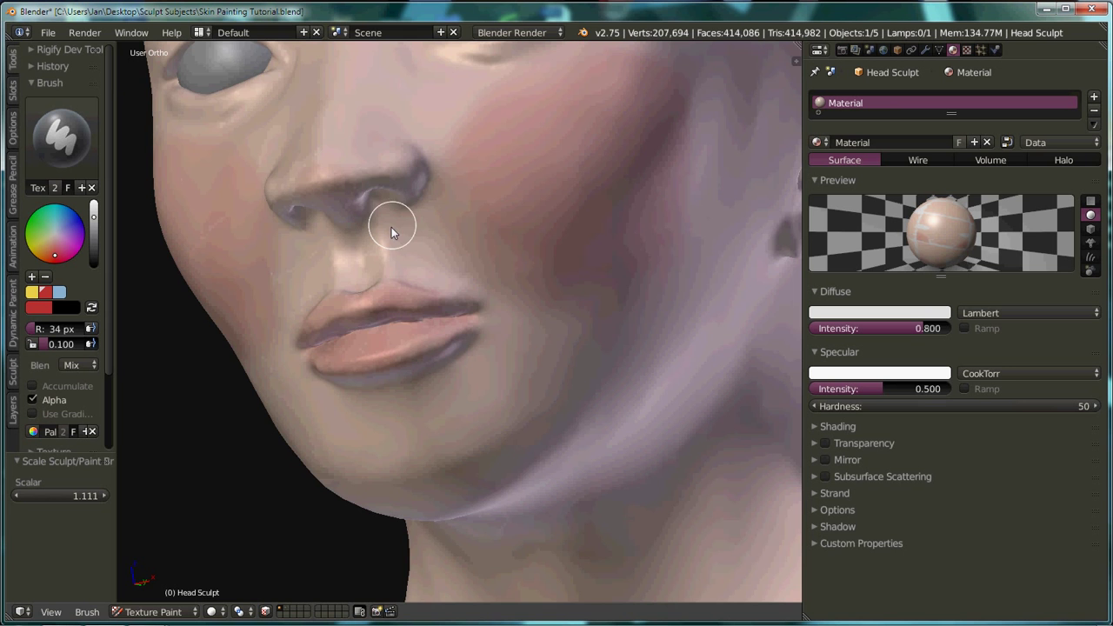
Step: Paint a faint red tint around the neck, covering its front, sides and back
mouse_move(364, 305)
middle_down()
mouse_move(346, 270)
mouse_move(374, 315)
middle_up()
scroll(373, 313, down, 1)
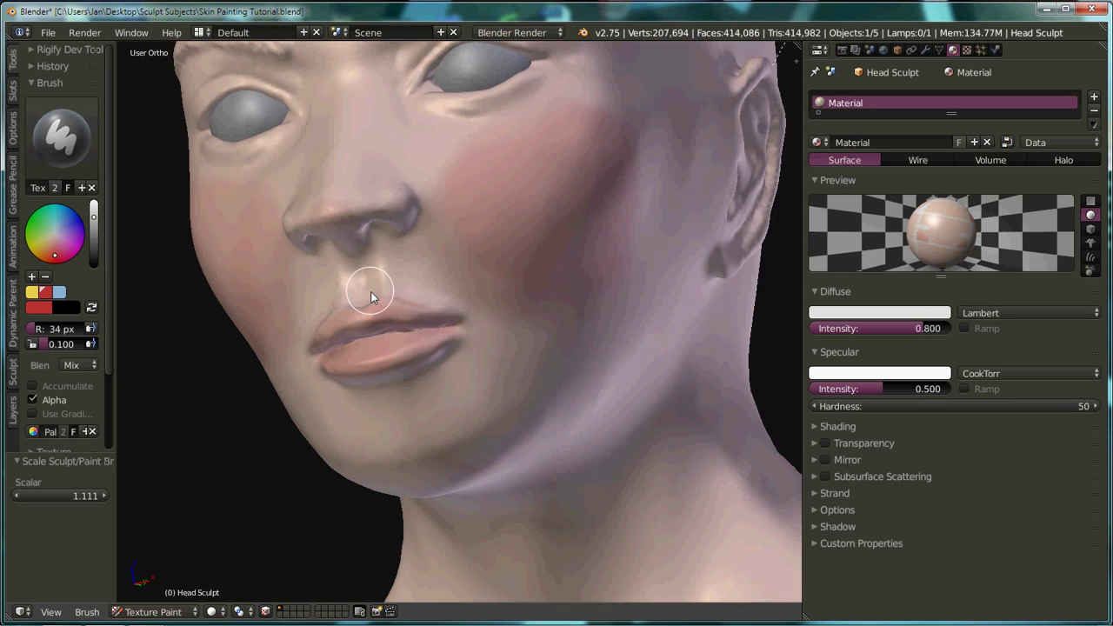
scroll(371, 291, down, 3)
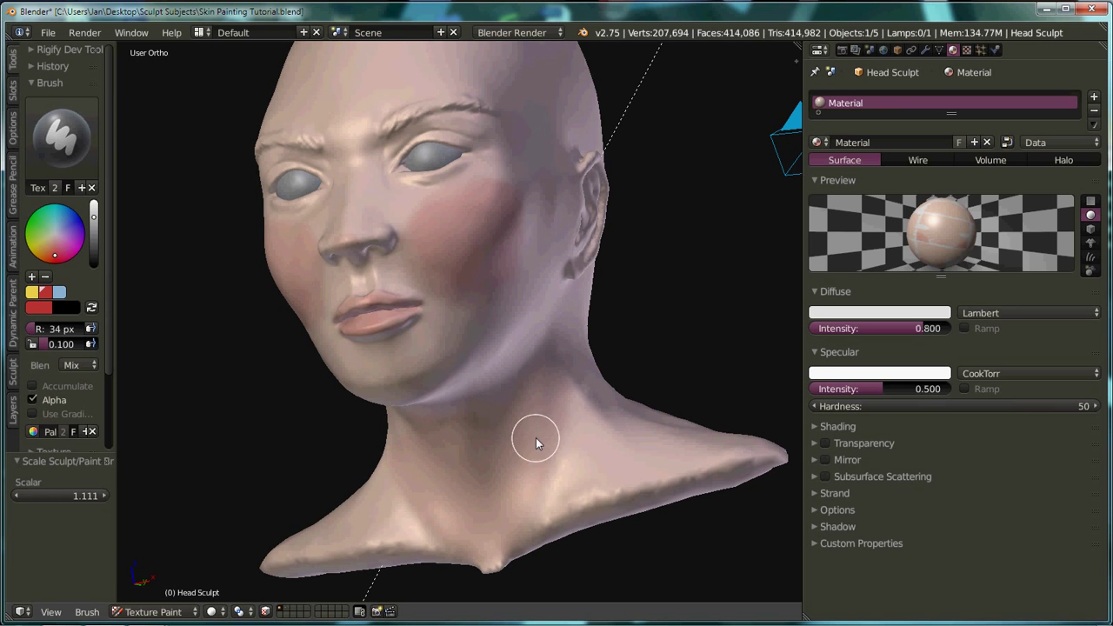
mouse_move(582, 407)
middle_down()
mouse_move(473, 450)
mouse_move(578, 412)
middle_up()
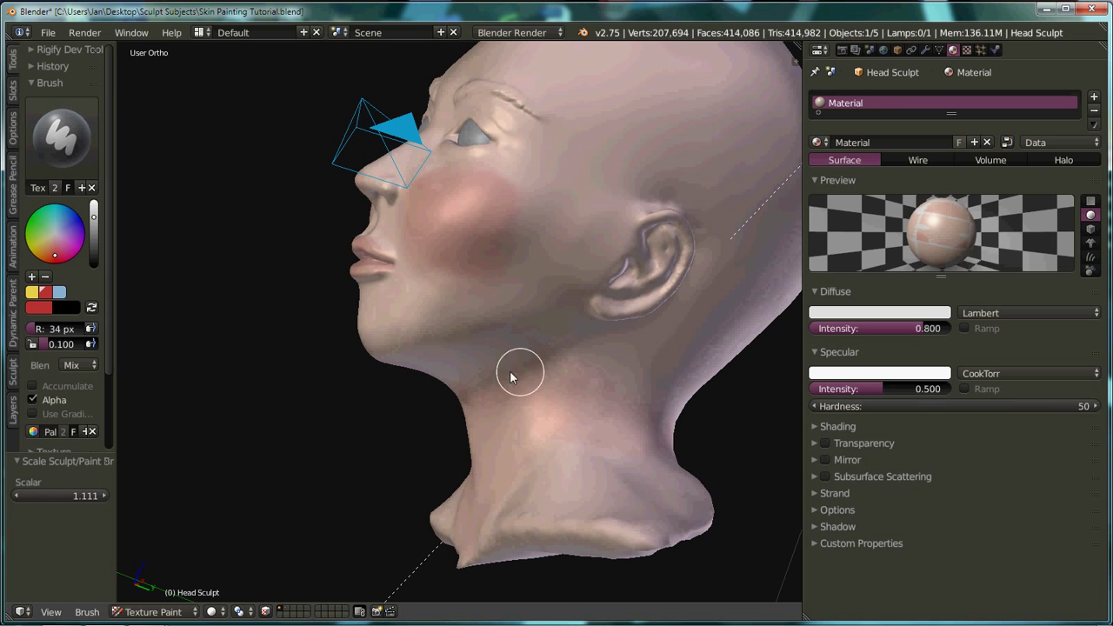
middle_drag(641, 400, 542, 386)
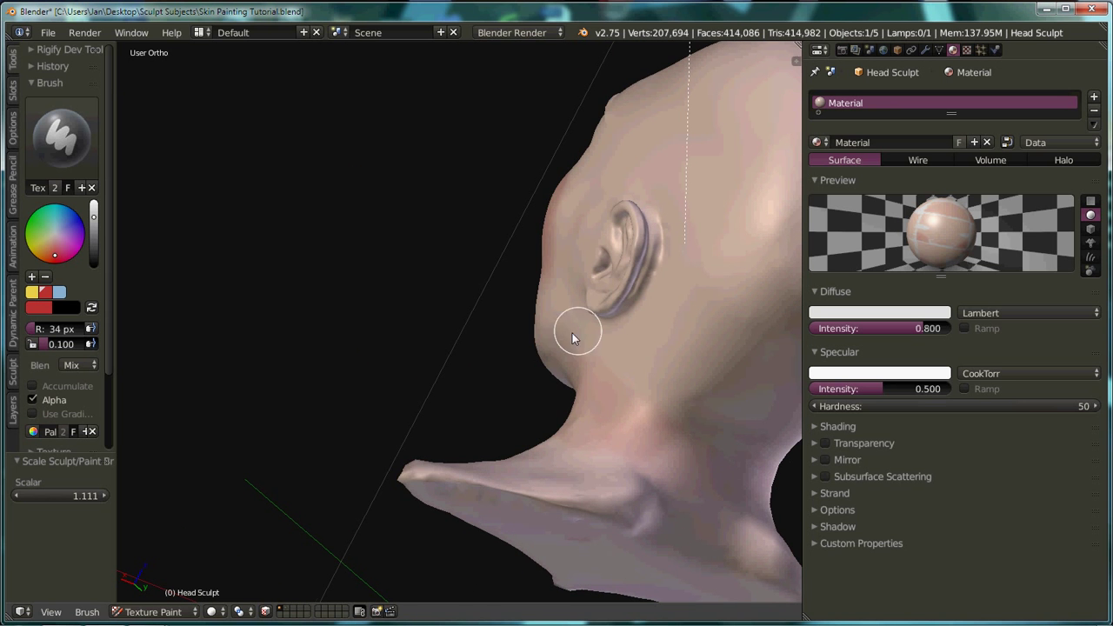
mouse_move(572, 333)
middle_down()
mouse_move(420, 293)
mouse_move(448, 325)
mouse_move(505, 354)
mouse_move(542, 440)
middle_up()
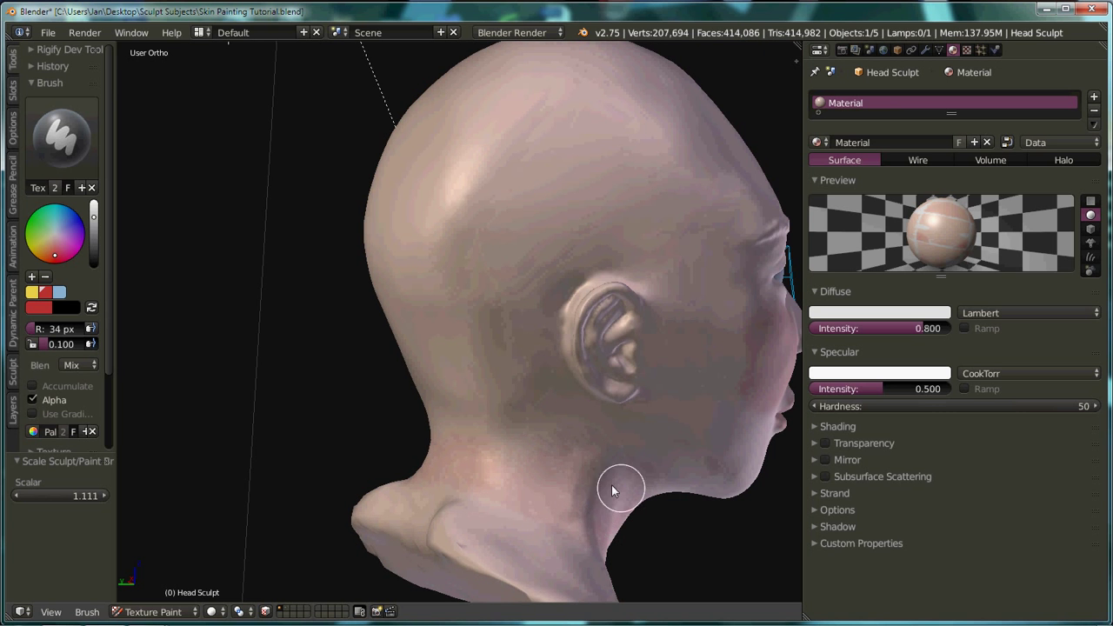
drag(444, 443, 427, 430)
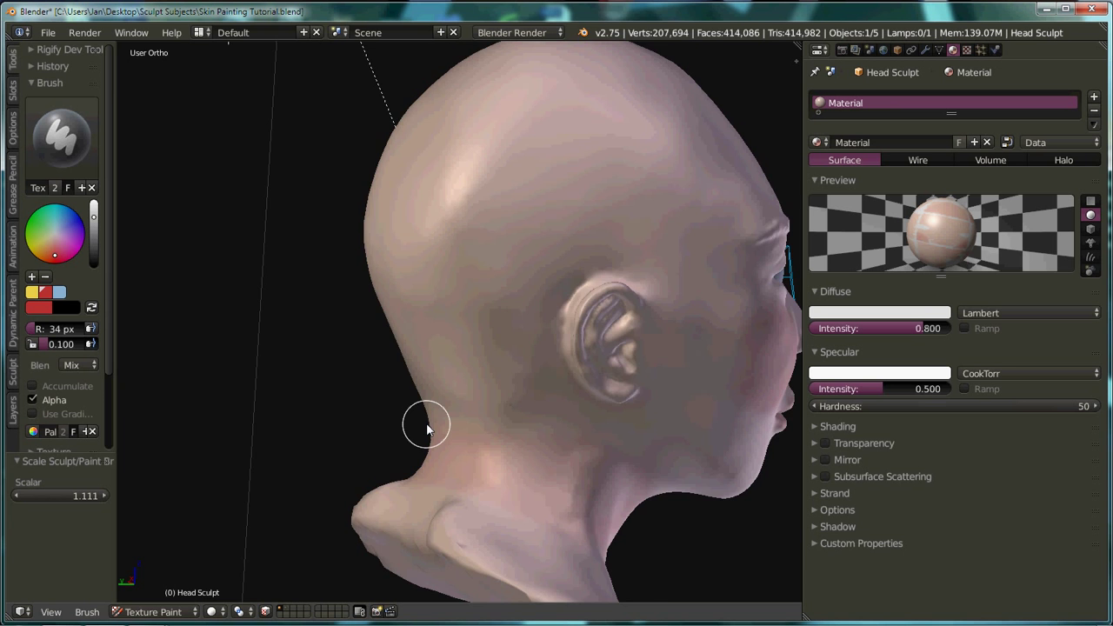
Step: Choose the yellow palette colour and tint the brow area above both eyes from the front view
key(KP_1)
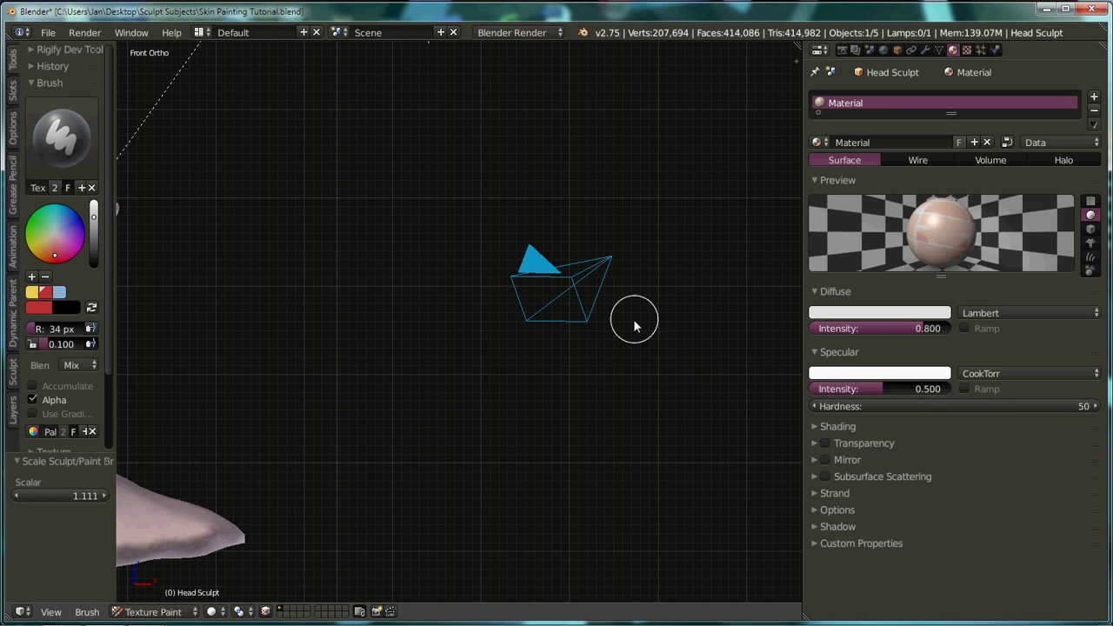
key(KP_Decimal)
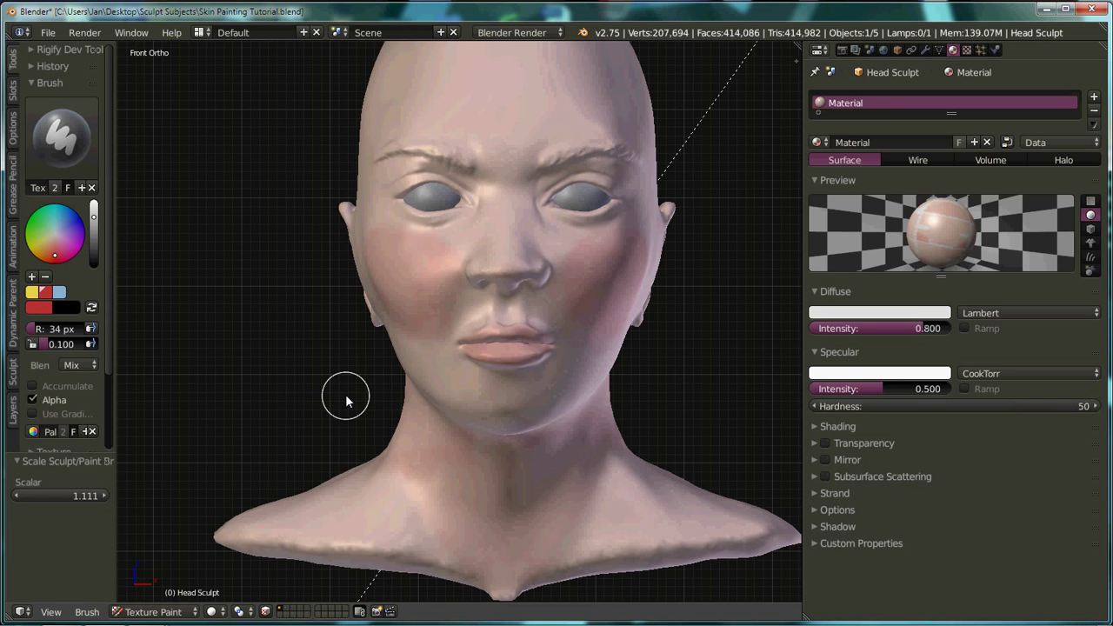
click(33, 292)
click(40, 309)
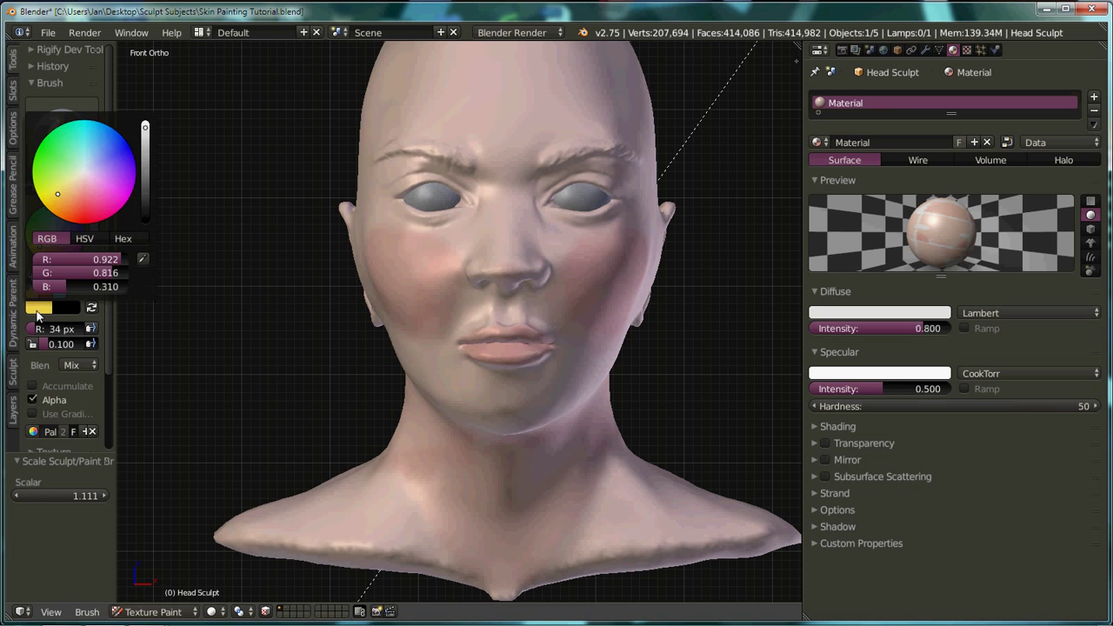
click(37, 312)
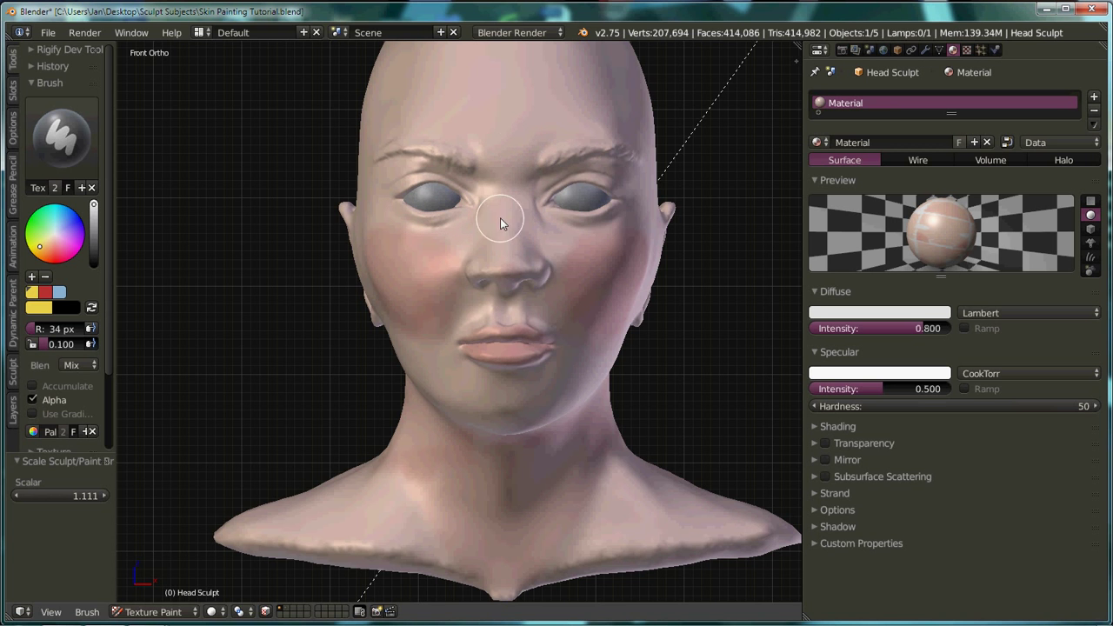
scroll(461, 192, up, 2)
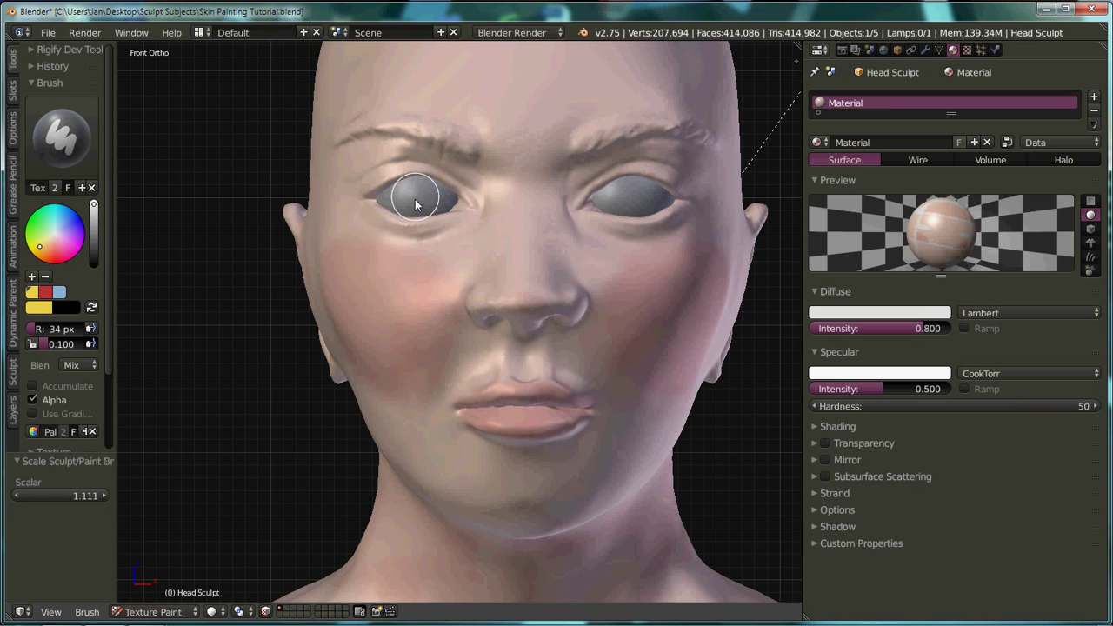
shift+middle_drag(415, 199, 420, 218)
scroll(420, 202, up, 1)
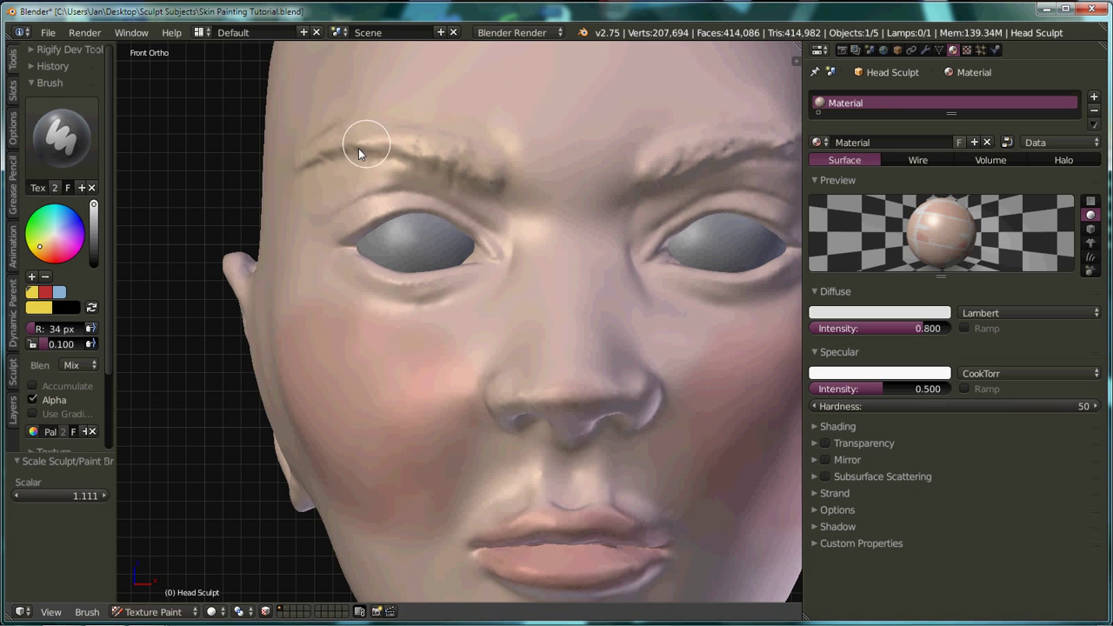
drag(359, 148, 356, 144)
shift+middle_drag(753, 182, 486, 182)
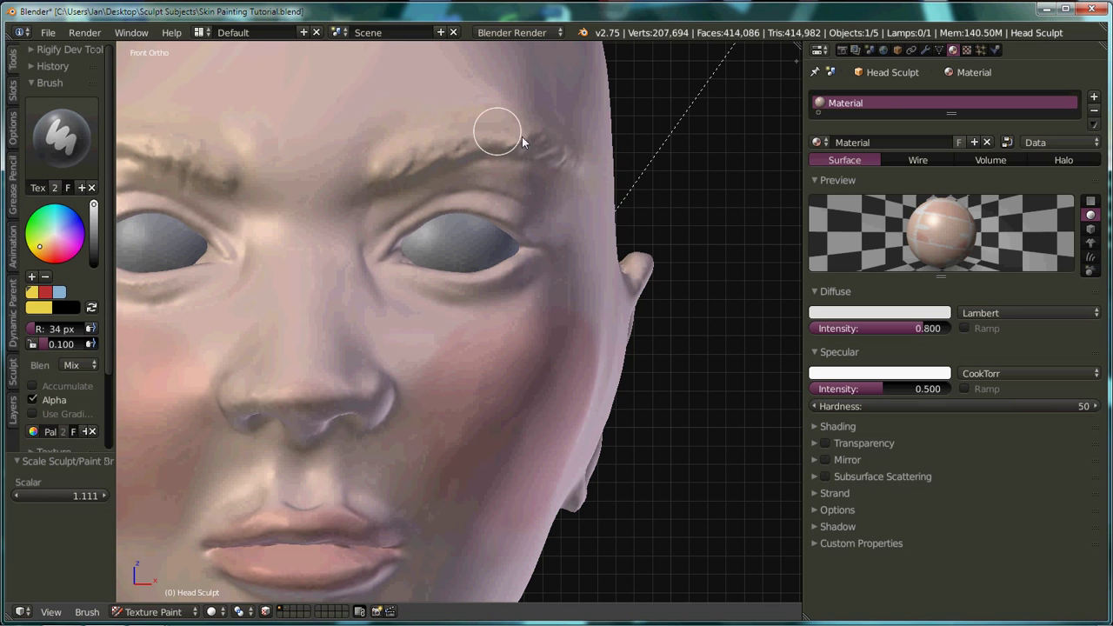
drag(400, 156, 403, 142)
Step: Tint the collarbone area and lower edge of the shoulders with the yellow brush from the front view
shift+scroll(283, 327, up, 1)
shift+scroll(282, 308, down, 5)
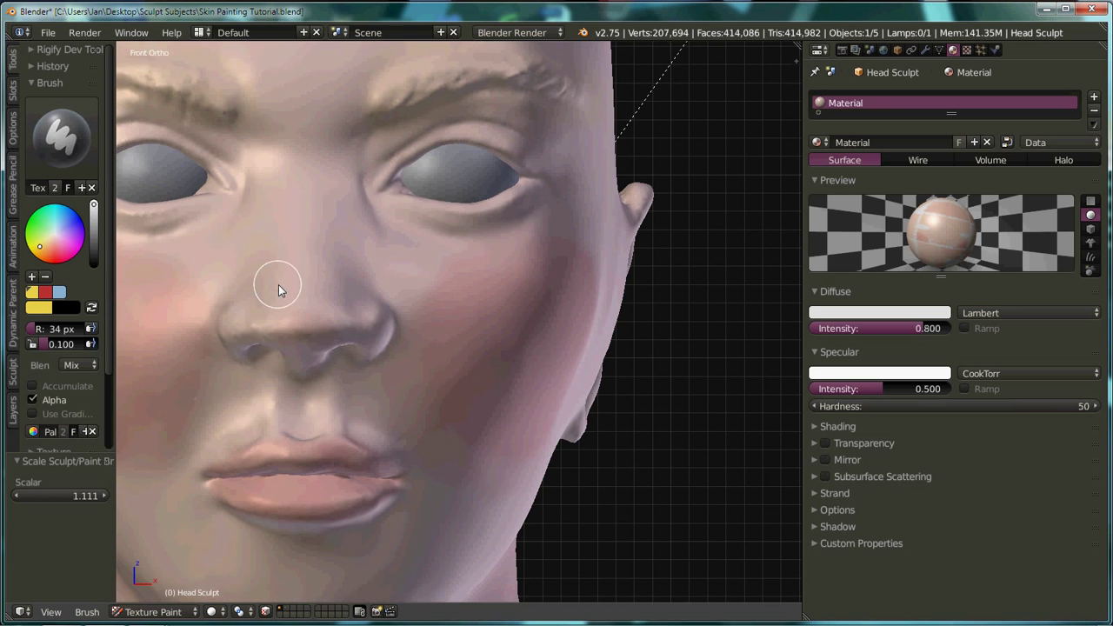
shift+scroll(278, 287, down, 2)
shift+scroll(304, 323, down, 10)
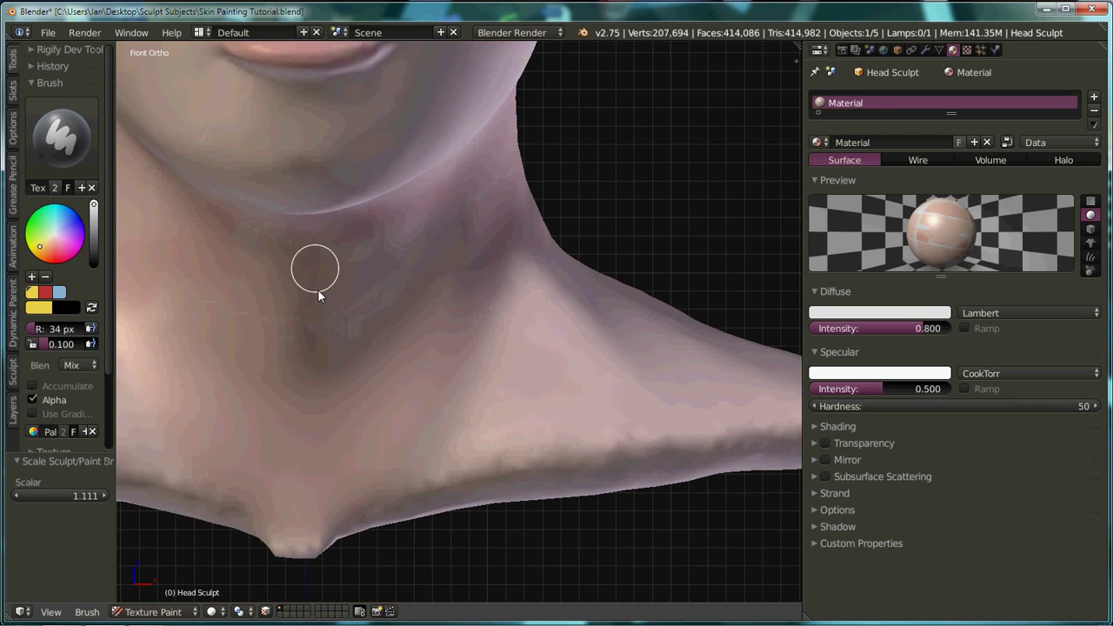
shift+scroll(318, 293, down, 10)
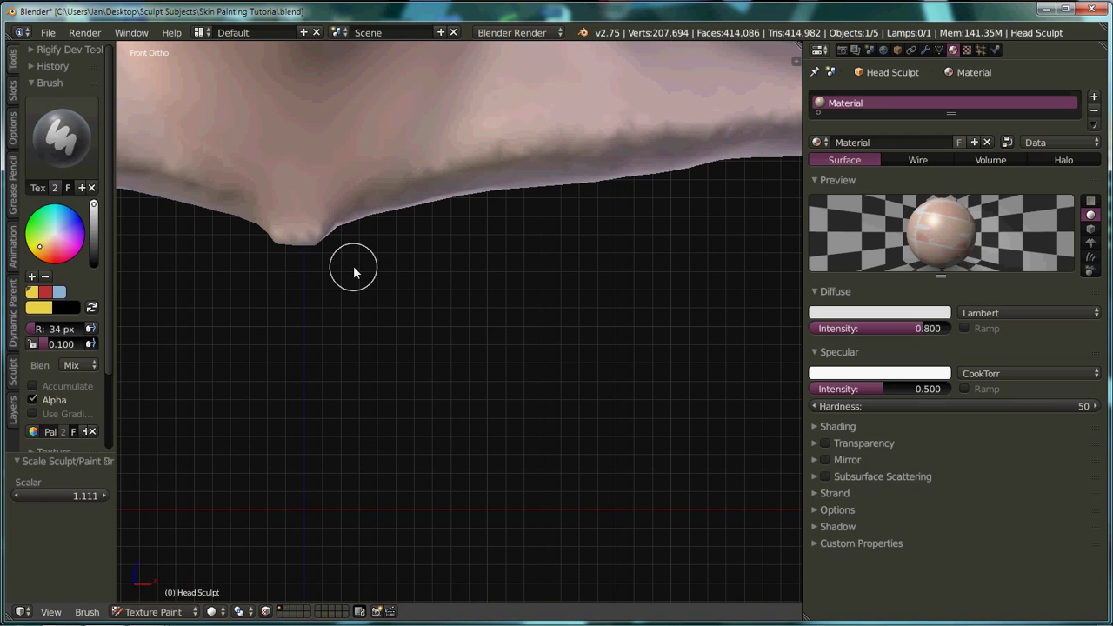
shift+scroll(362, 259, up, 5)
scroll(352, 274, up, 3)
scroll(358, 249, down, 7)
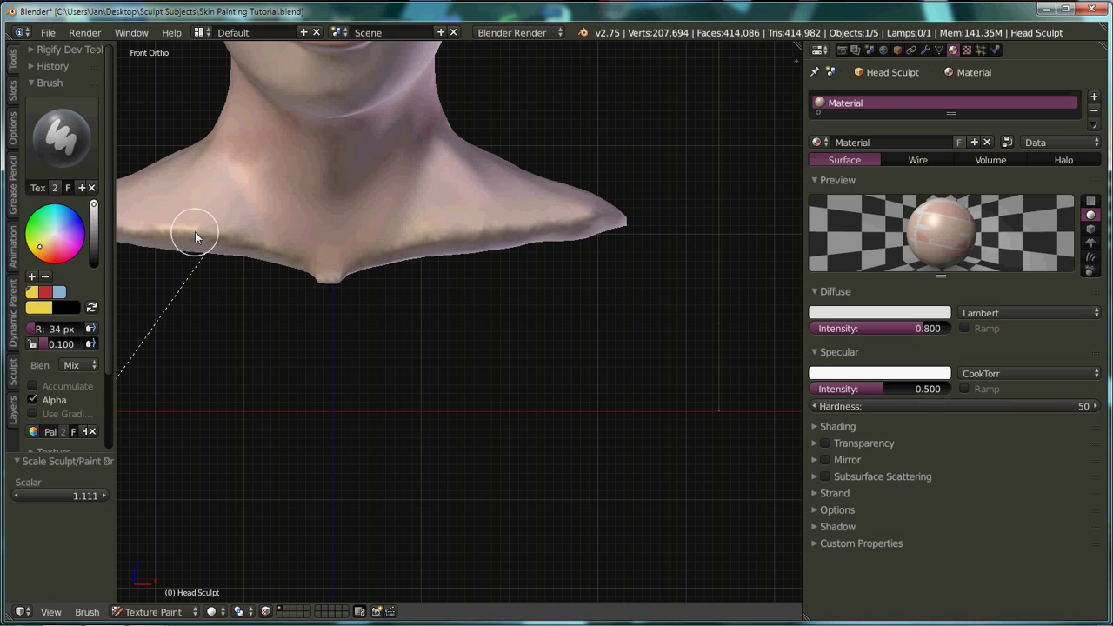
shift+scroll(341, 168, up, 5)
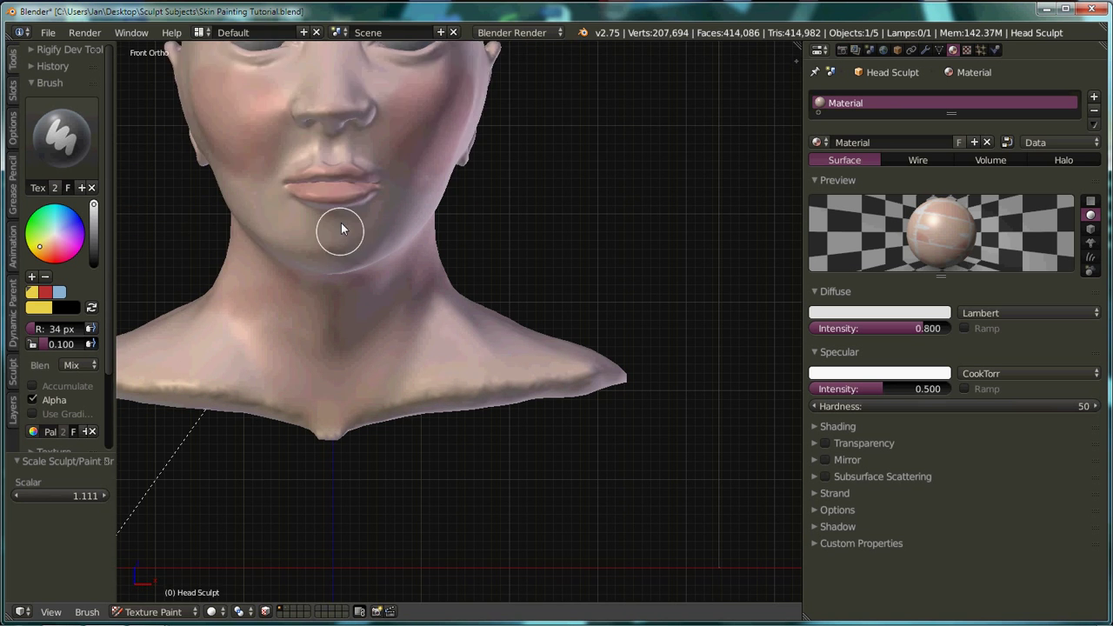
Step: Paint a soft yellow tint over the nose, from the bridge down to the tip and nostrils
scroll(349, 252, up, 2)
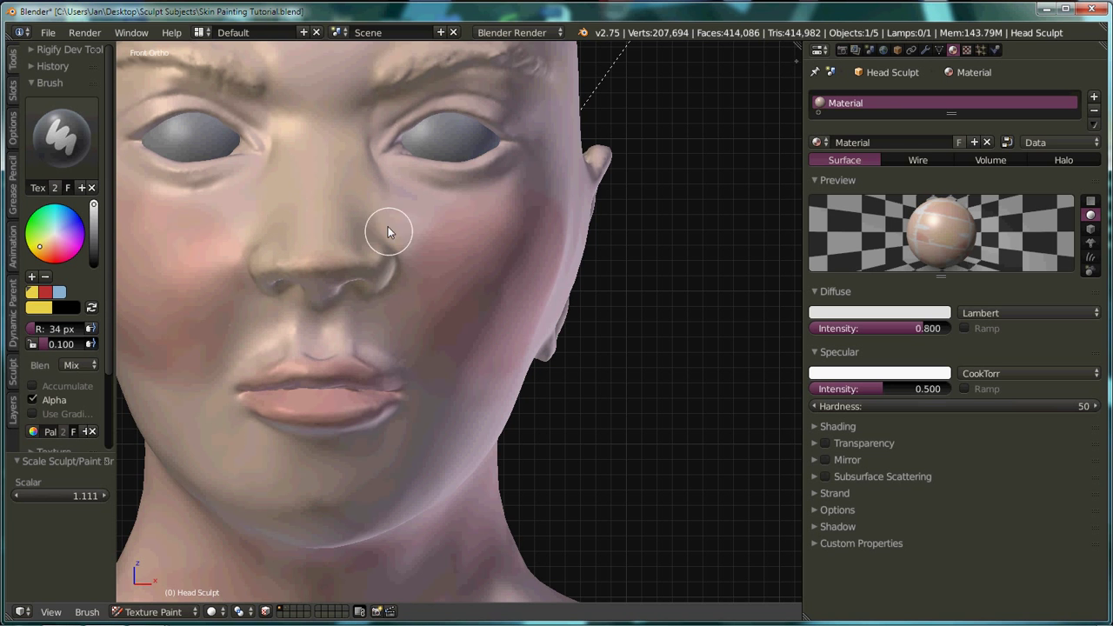
shift+middle_drag(386, 255, 537, 255)
scroll(395, 248, down, 2)
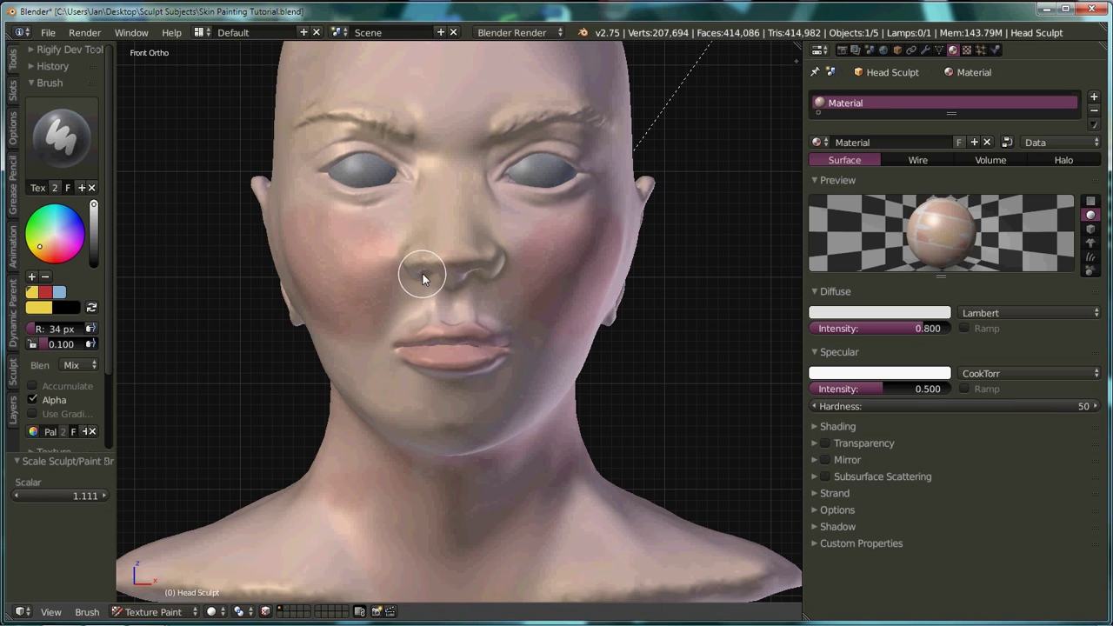
Step: Blend the yellow tint over the red blush on both cheeks, working from angled views of each side
middle_drag(427, 263, 353, 293)
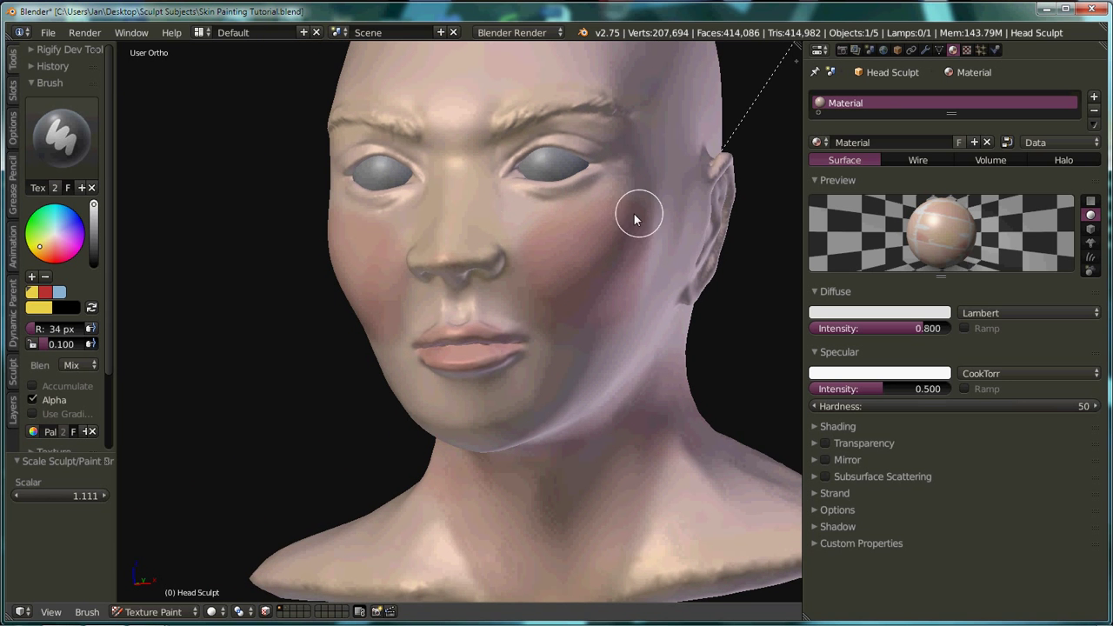
mouse_move(635, 275)
mouse_down()
mouse_move(566, 292)
mouse_move(628, 269)
mouse_up()
mouse_move(570, 266)
middle_down()
mouse_move(380, 278)
mouse_move(374, 217)
middle_up()
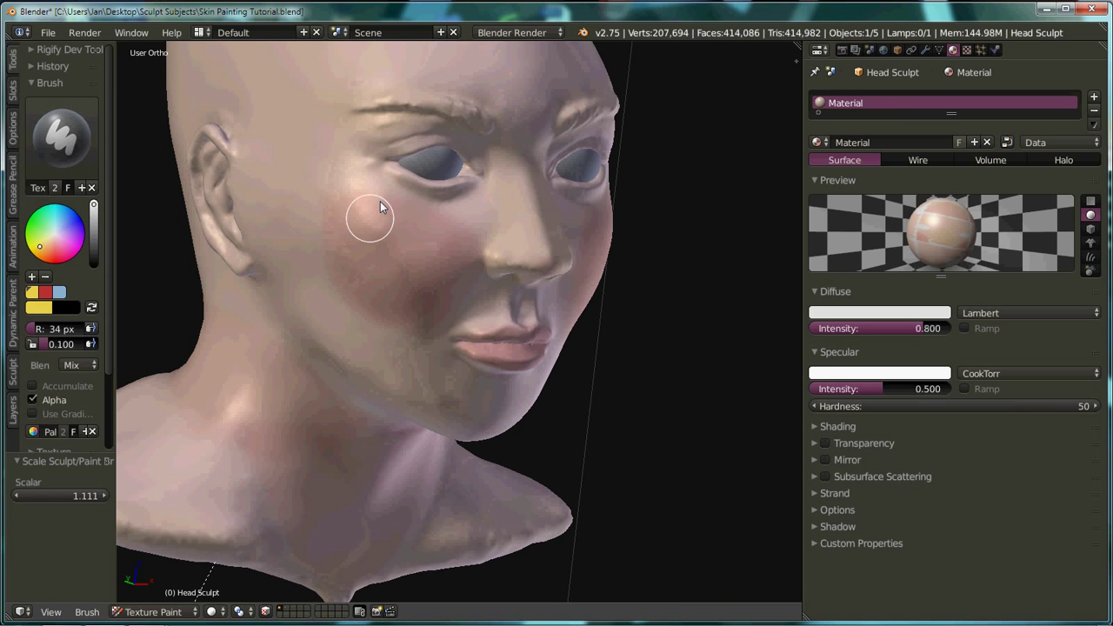
mouse_move(432, 233)
mouse_down()
mouse_move(472, 213)
mouse_move(340, 163)
mouse_move(402, 275)
mouse_move(444, 285)
mouse_up()
mouse_move(457, 319)
middle_down()
mouse_move(410, 253)
mouse_move(375, 301)
mouse_move(409, 304)
mouse_move(432, 264)
middle_up()
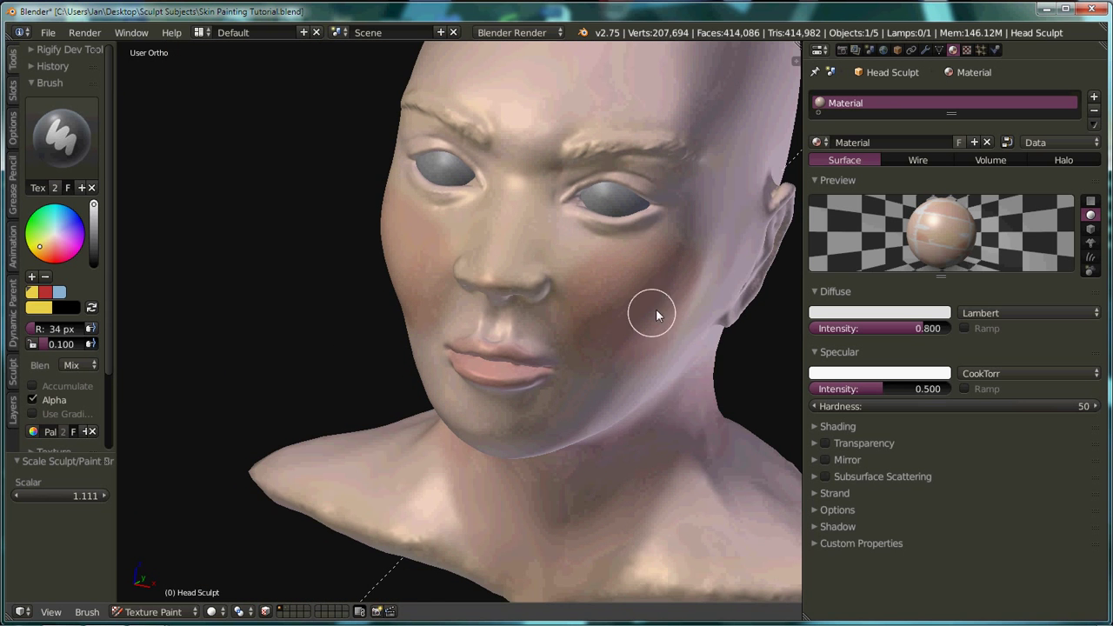
mouse_move(656, 311)
mouse_down()
mouse_move(632, 327)
mouse_move(596, 280)
mouse_up()
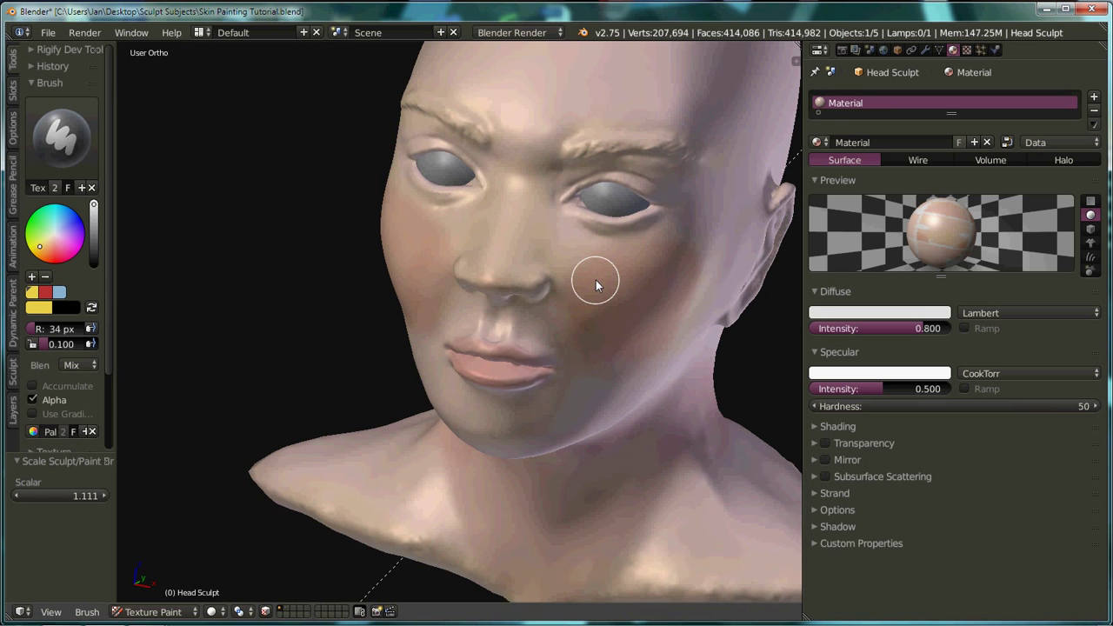
Step: Paint a faint yellow tint over the side of the head around the temple and scalp from the right view
key(KP_3)
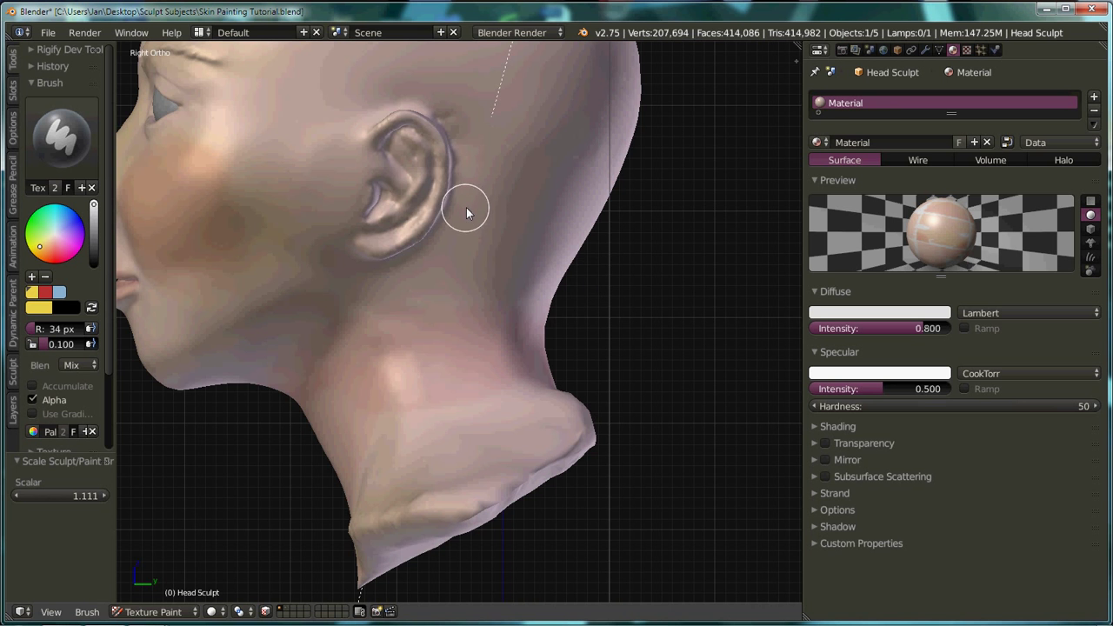
shift+scroll(477, 210, up, 5)
shift+scroll(480, 218, up, 3)
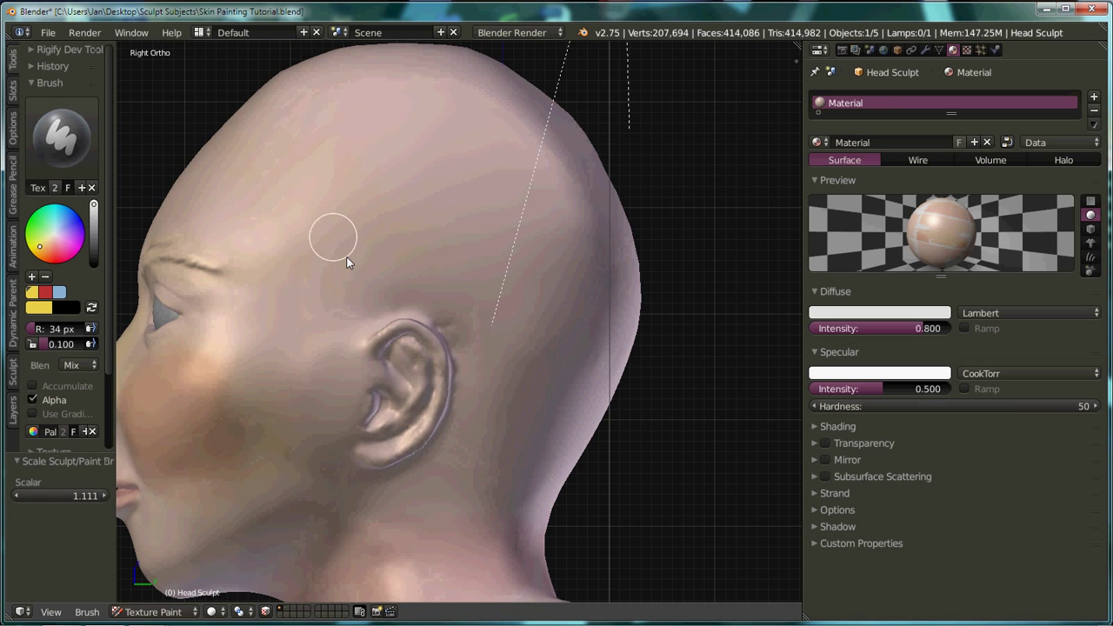
scroll(344, 166, down, 4)
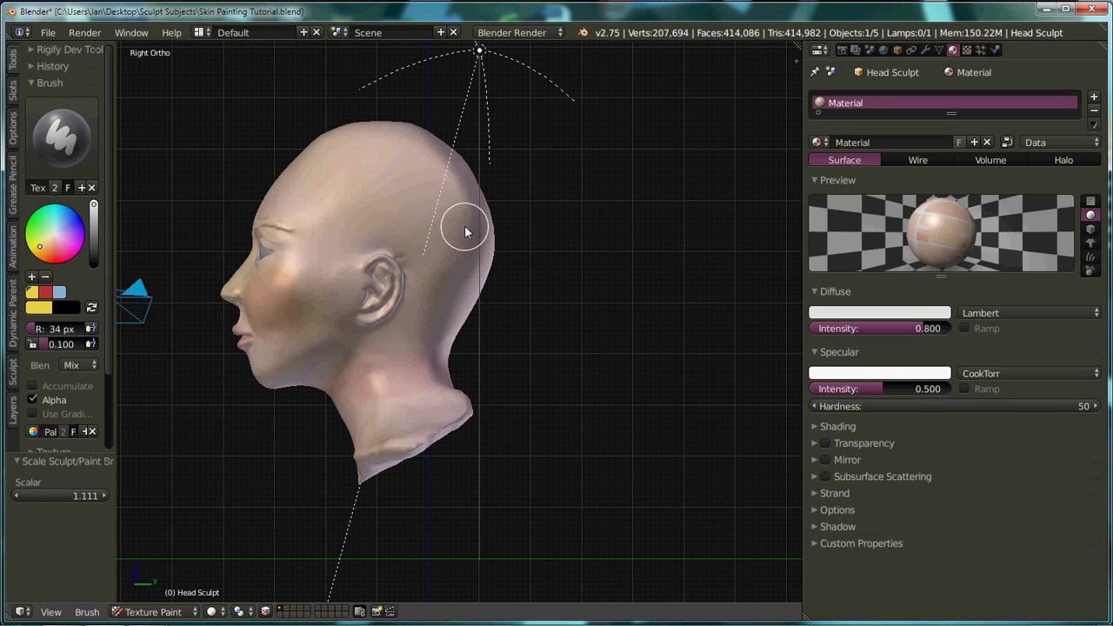
Step: Cover the top, back and remaining side of the scalp with the low-strength yellow tint
middle_drag(464, 224, 438, 258)
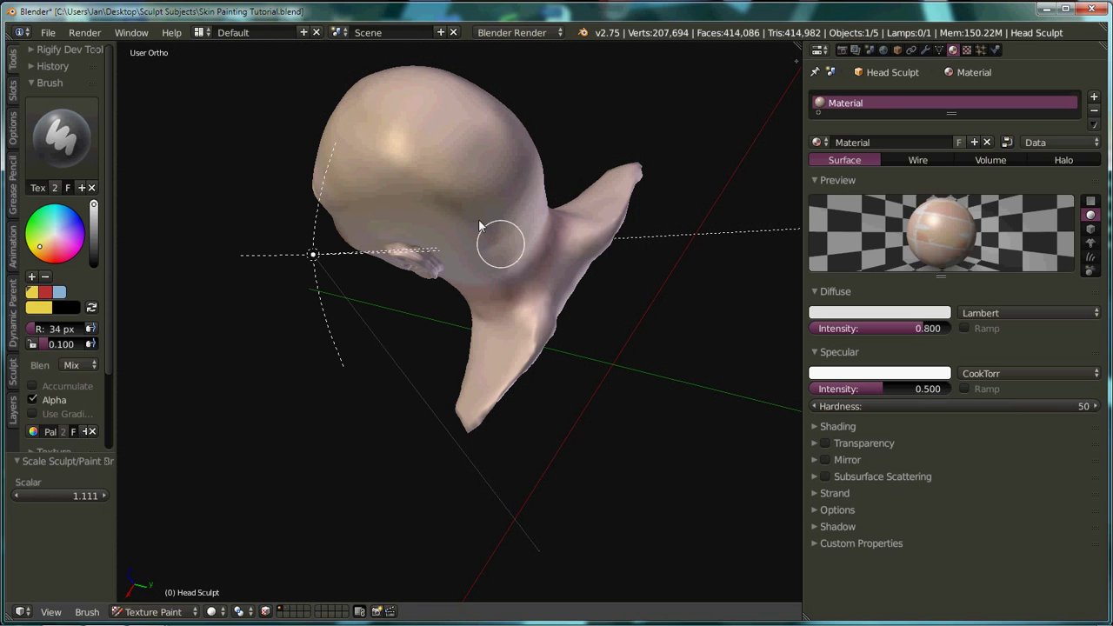
middle_drag(443, 130, 509, 296)
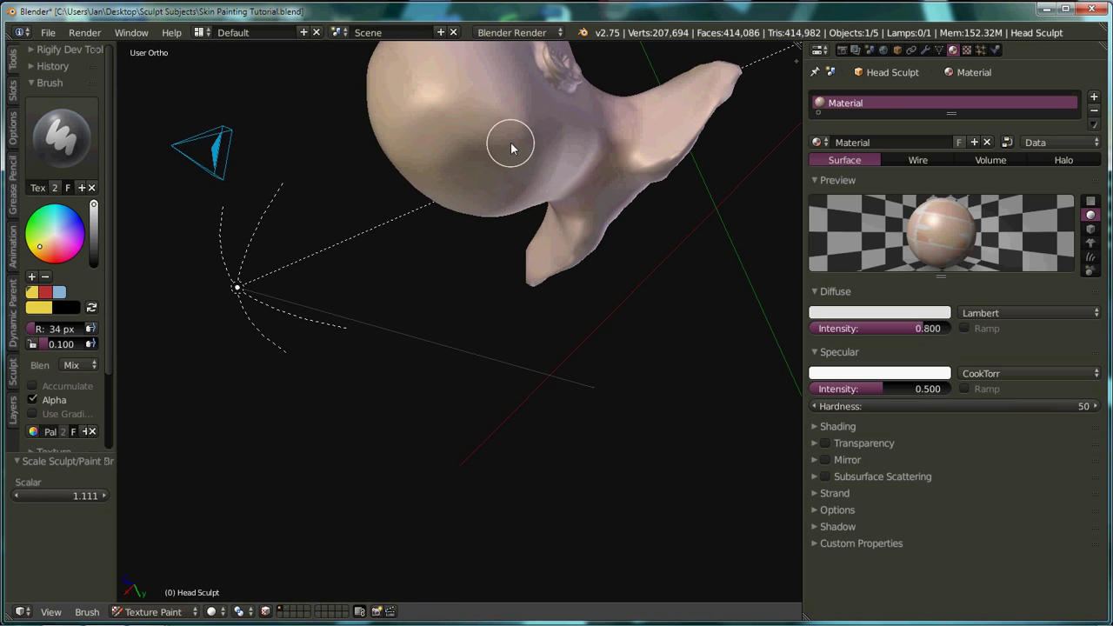
drag(510, 143, 490, 141)
middle_drag(490, 145, 482, 234)
middle_drag(479, 179, 460, 98)
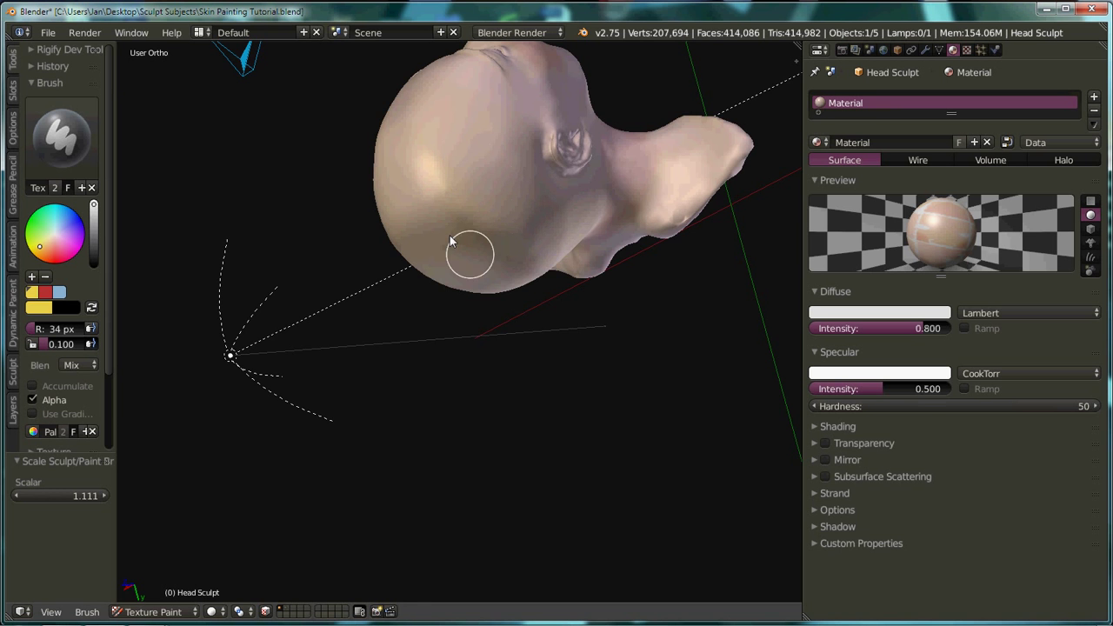
mouse_move(417, 248)
middle_down()
mouse_move(463, 225)
mouse_move(489, 138)
mouse_move(401, 191)
mouse_move(401, 253)
middle_up()
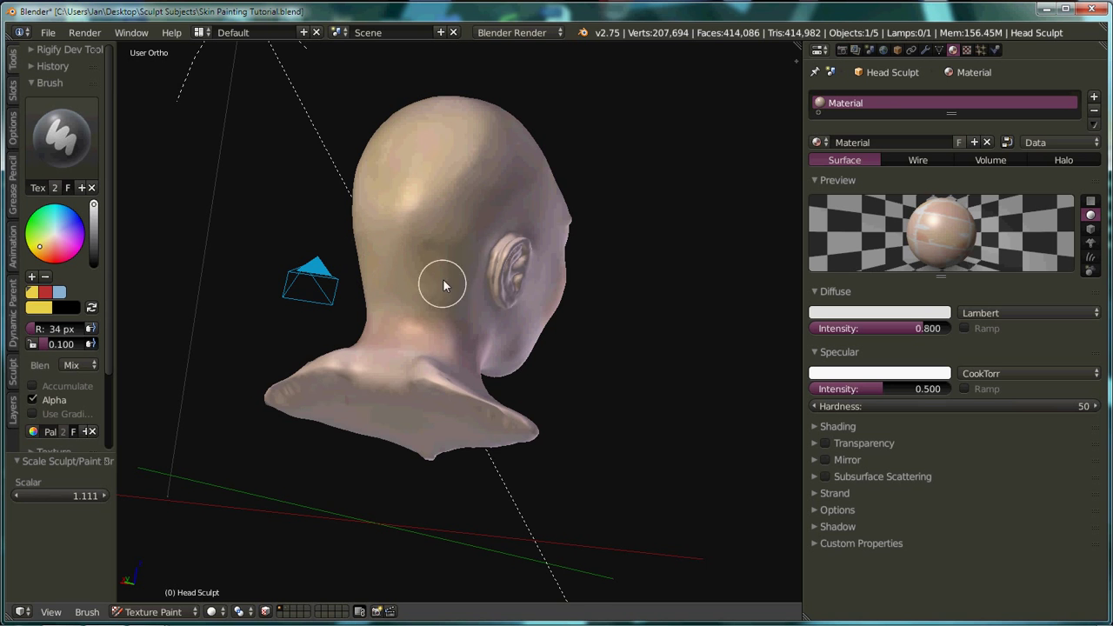
mouse_move(462, 256)
middle_down()
mouse_move(462, 211)
mouse_move(426, 133)
middle_up()
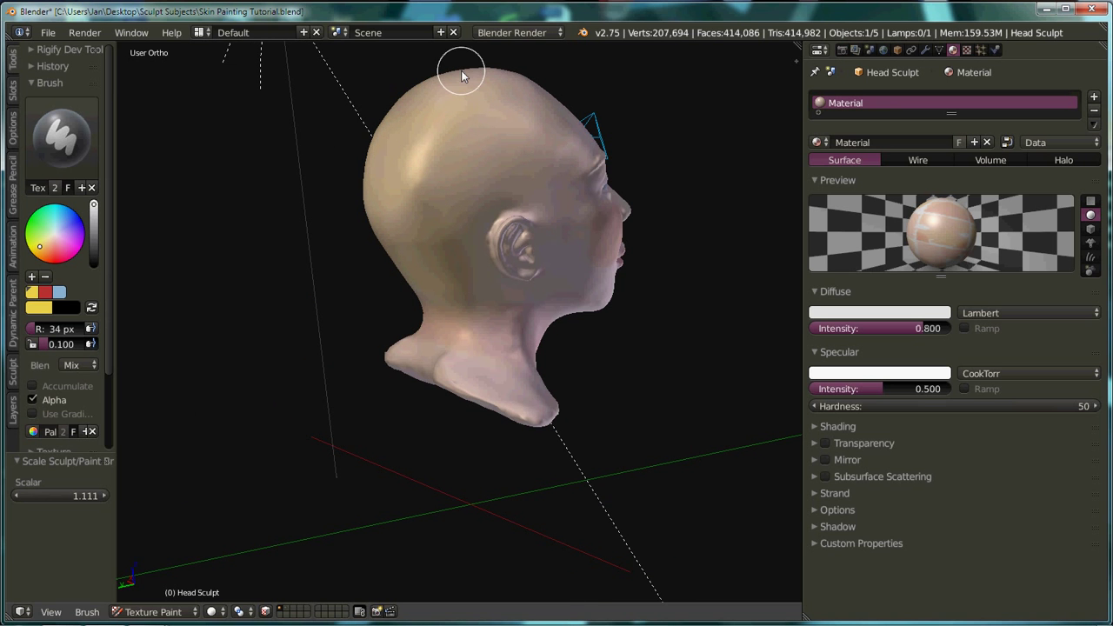
middle_drag(462, 77, 435, 231)
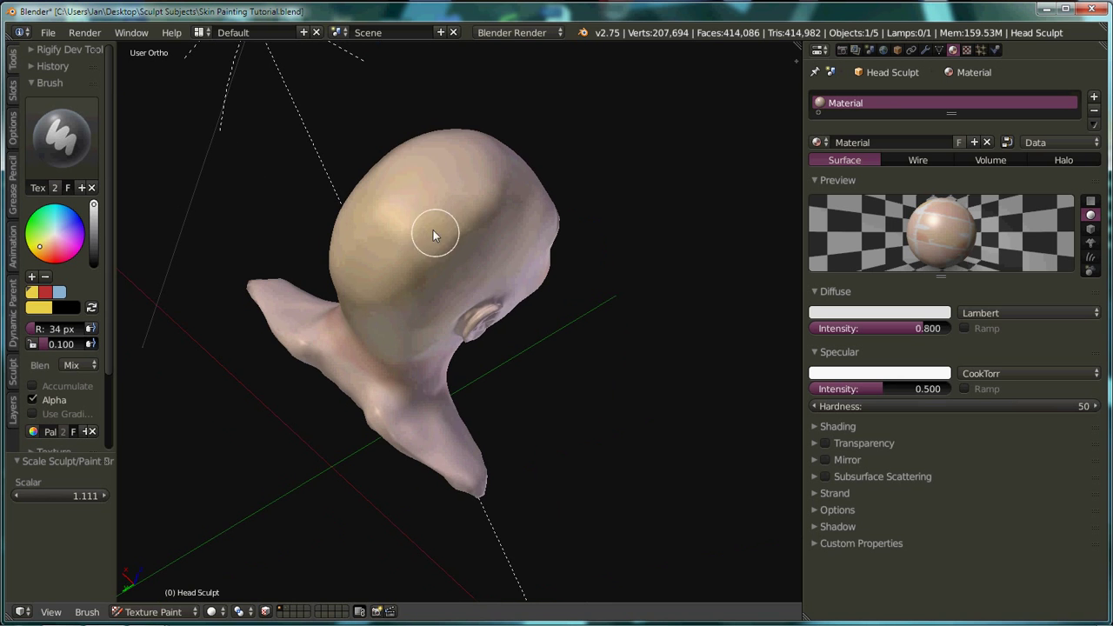
middle_drag(475, 159, 412, 167)
Step: Choose the blue palette colour and paint a faint tint around both eyes from the front view
key(KP_1)
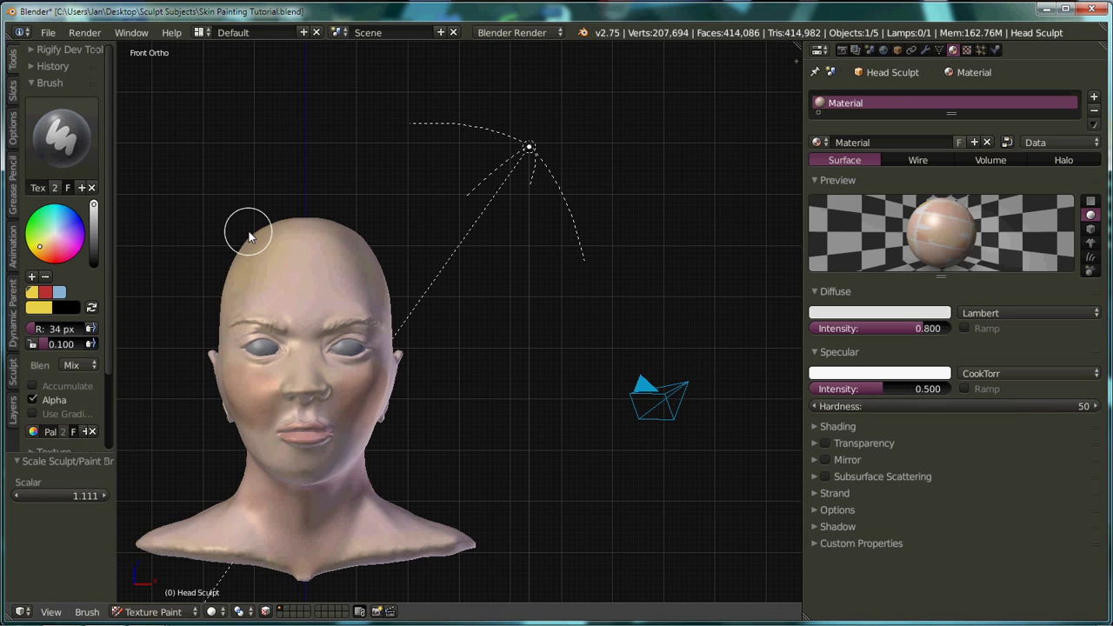
shift+scroll(247, 369, down, 7)
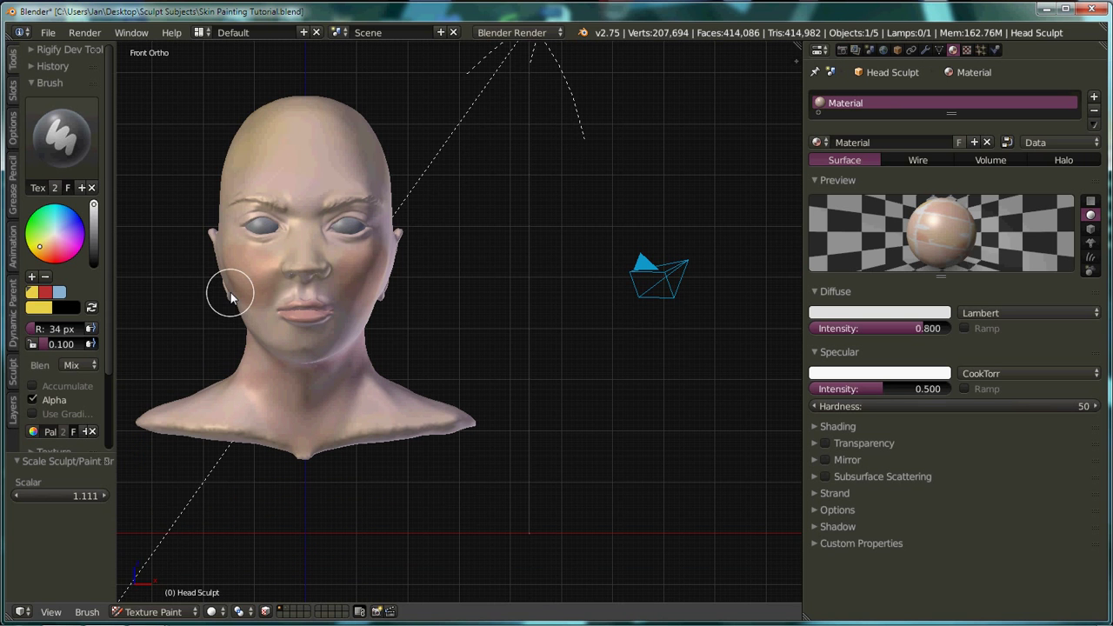
click(59, 292)
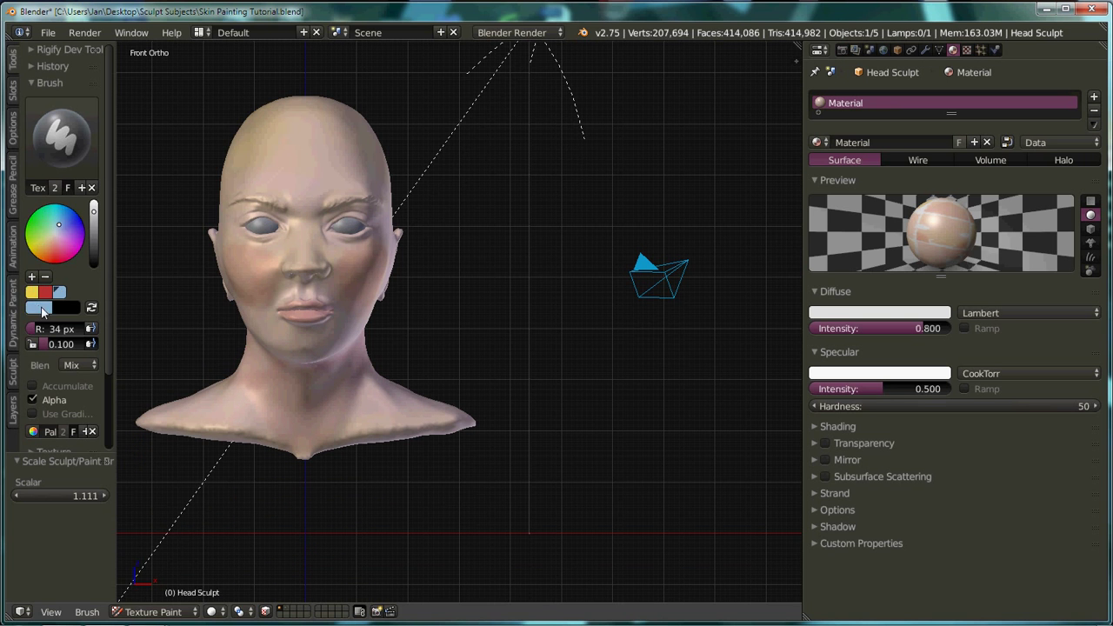
click(40, 309)
ctrl+scroll(408, 377, left, 4)
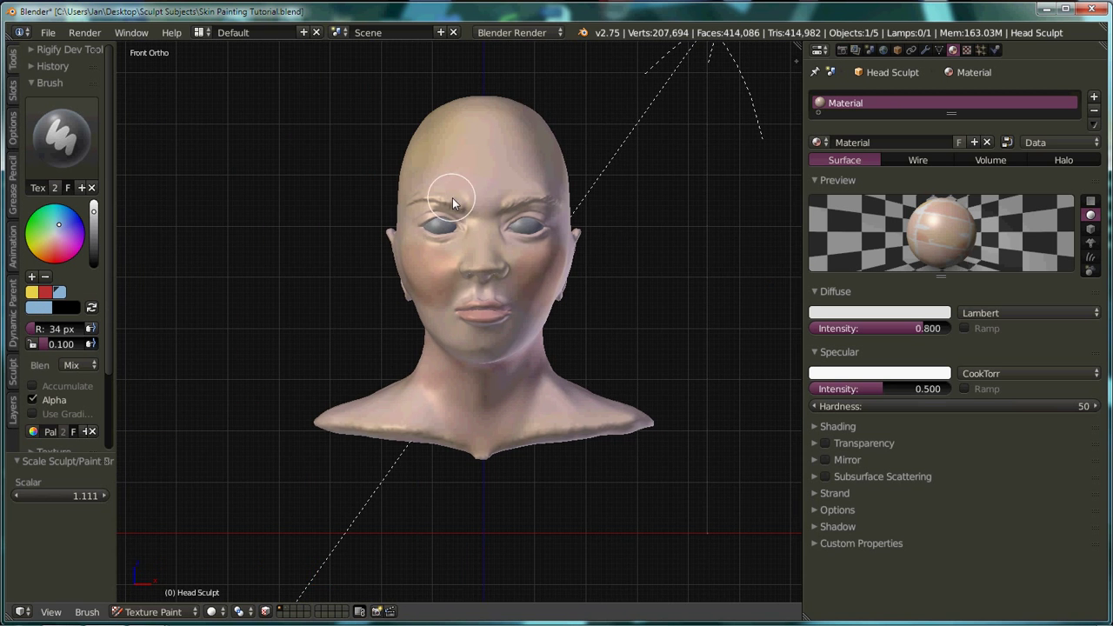
scroll(452, 197, up, 4)
scroll(564, 200, up, 4)
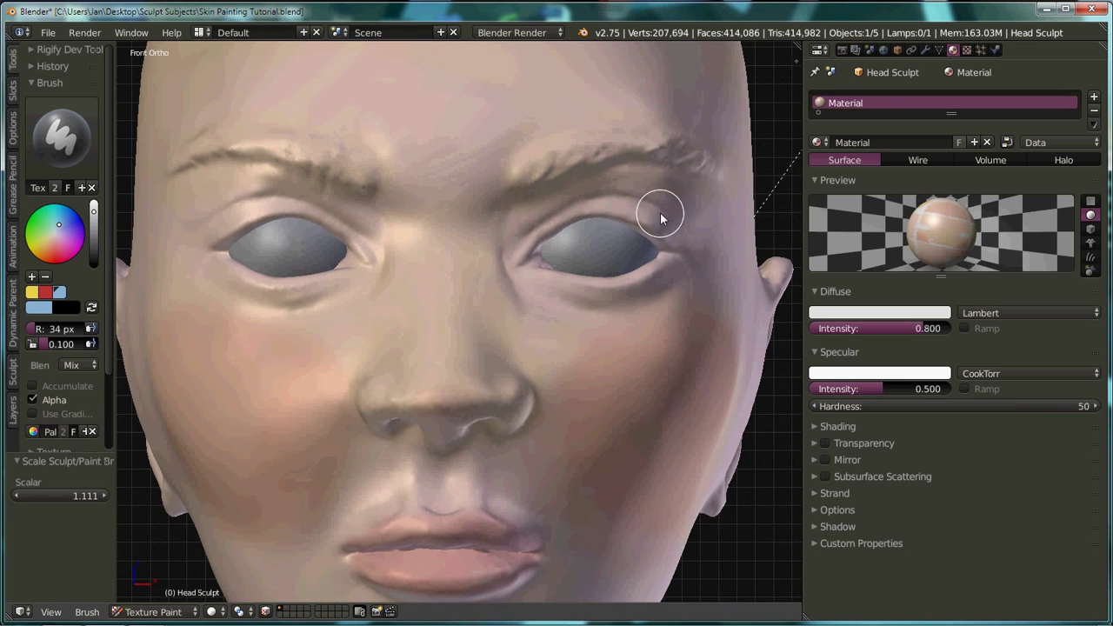
mouse_move(683, 275)
mouse_down()
mouse_move(609, 290)
mouse_move(526, 271)
mouse_up()
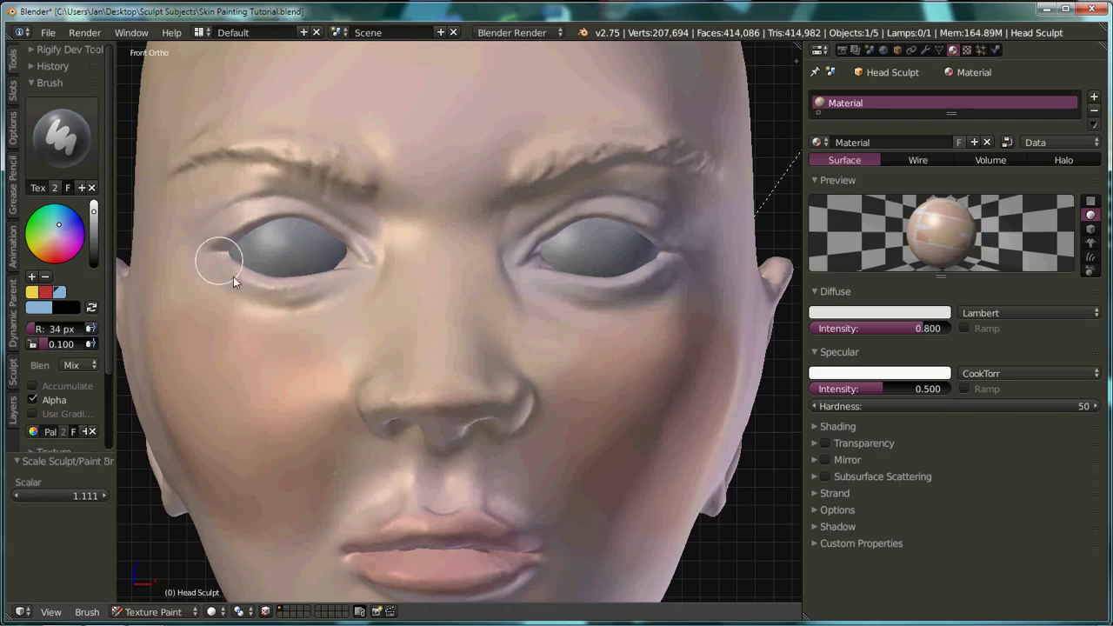
drag(246, 260, 254, 211)
scroll(426, 312, down, 5)
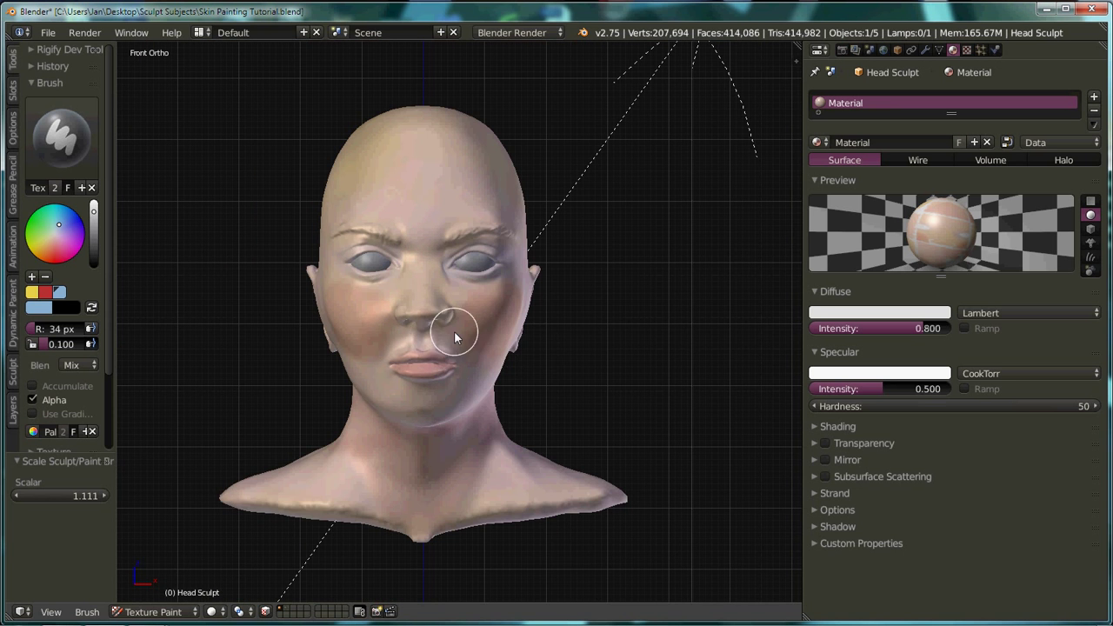
Step: Try tinting the area around the mouth, the chin and the lower jaw blue, and check it from several angles
scroll(454, 330, up, 3)
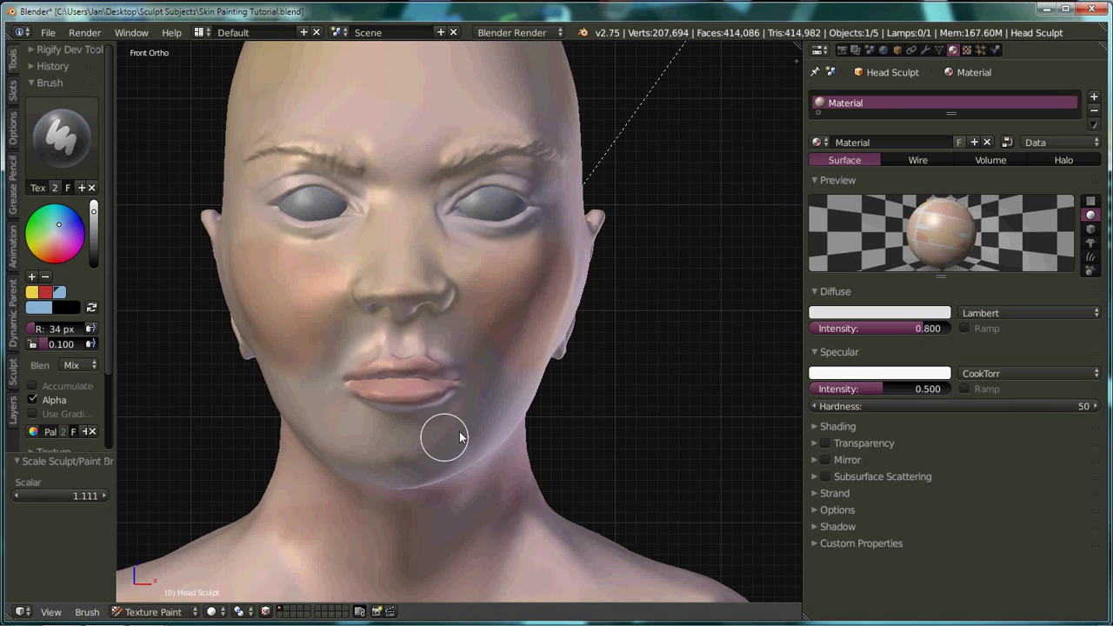
drag(363, 365, 343, 333)
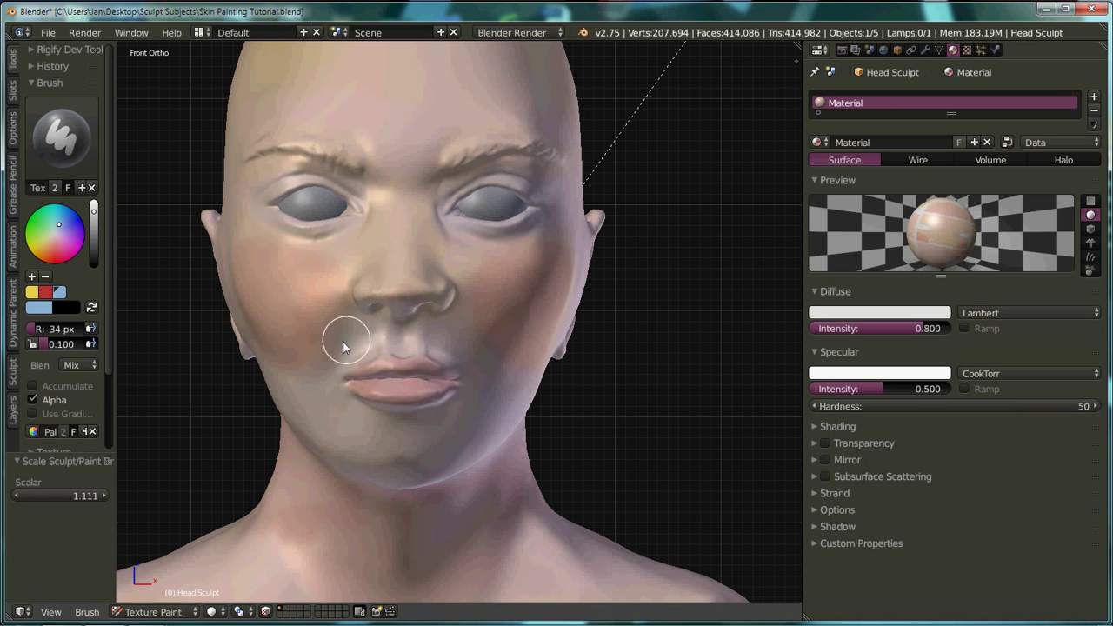
mouse_move(458, 363)
middle_down()
mouse_move(388, 348)
mouse_move(409, 335)
middle_up()
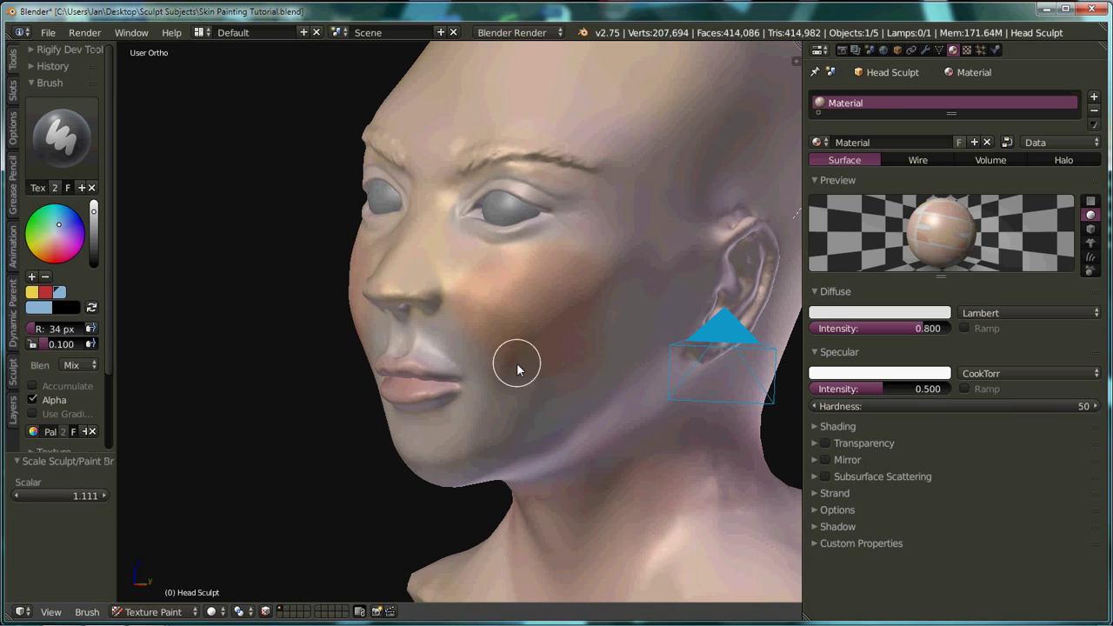
mouse_move(517, 363)
middle_down()
mouse_move(528, 348)
mouse_move(326, 284)
mouse_move(390, 258)
mouse_move(383, 318)
mouse_move(328, 295)
middle_up()
middle_drag(472, 321, 473, 358)
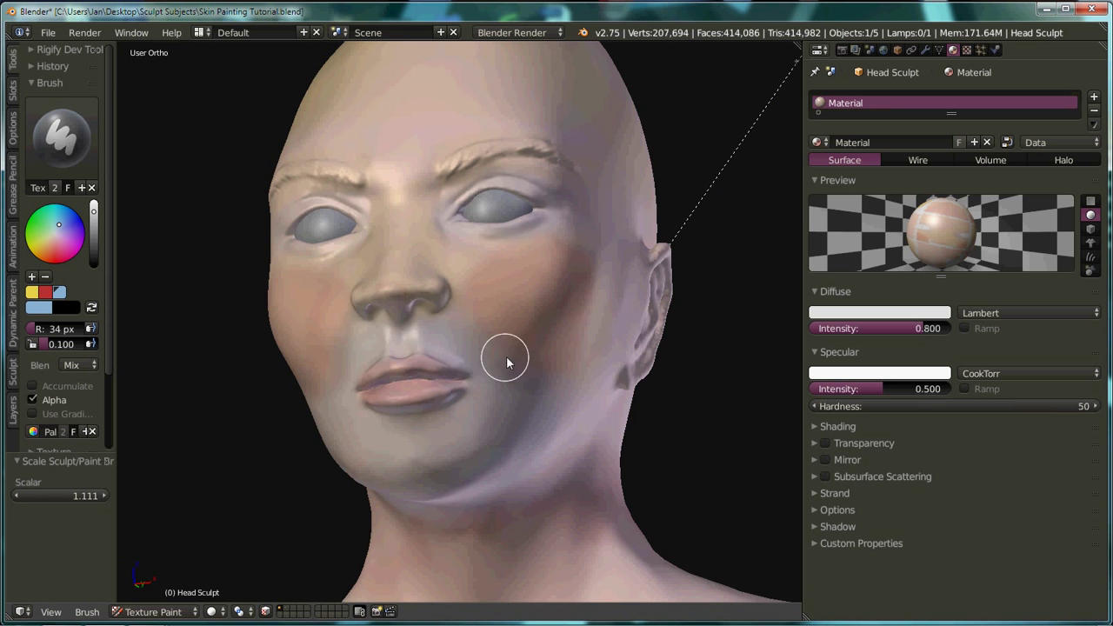
shift+middle_drag(258, 370, 435, 368)
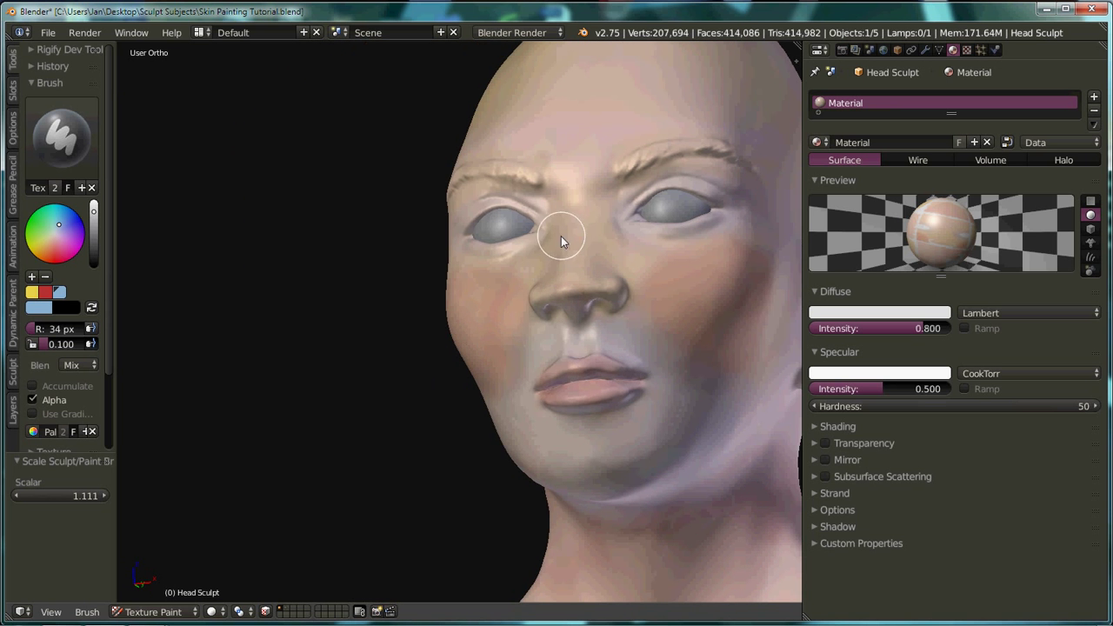
middle_drag(596, 281, 628, 281)
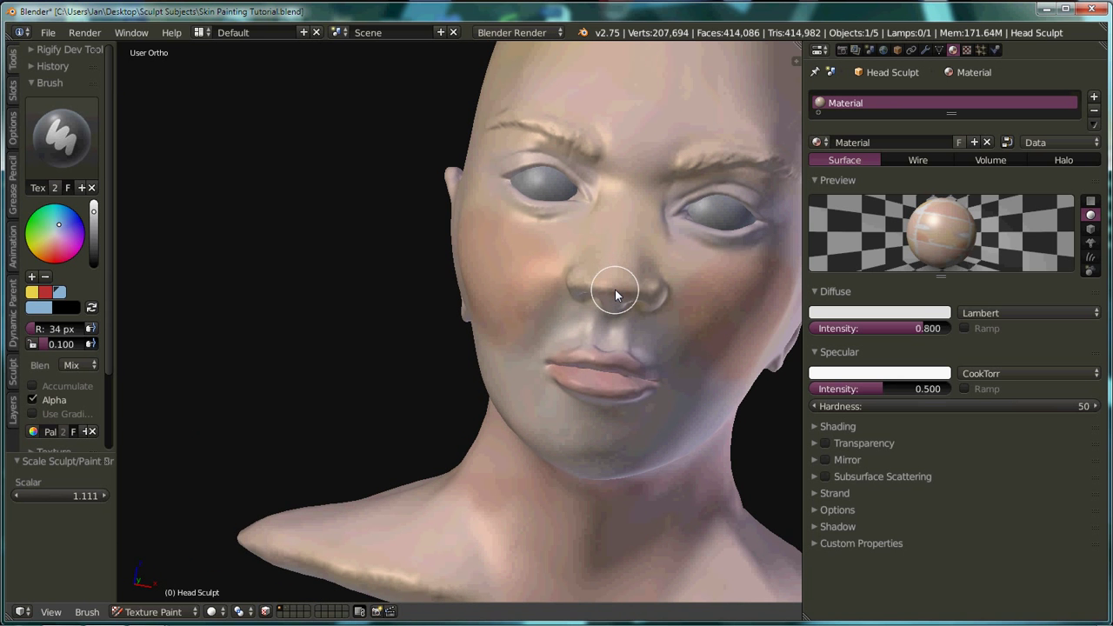
Step: Undo the blue strokes around the mouth and chin and return to the front view
key(ctrl+z)
key(ctrl+z)
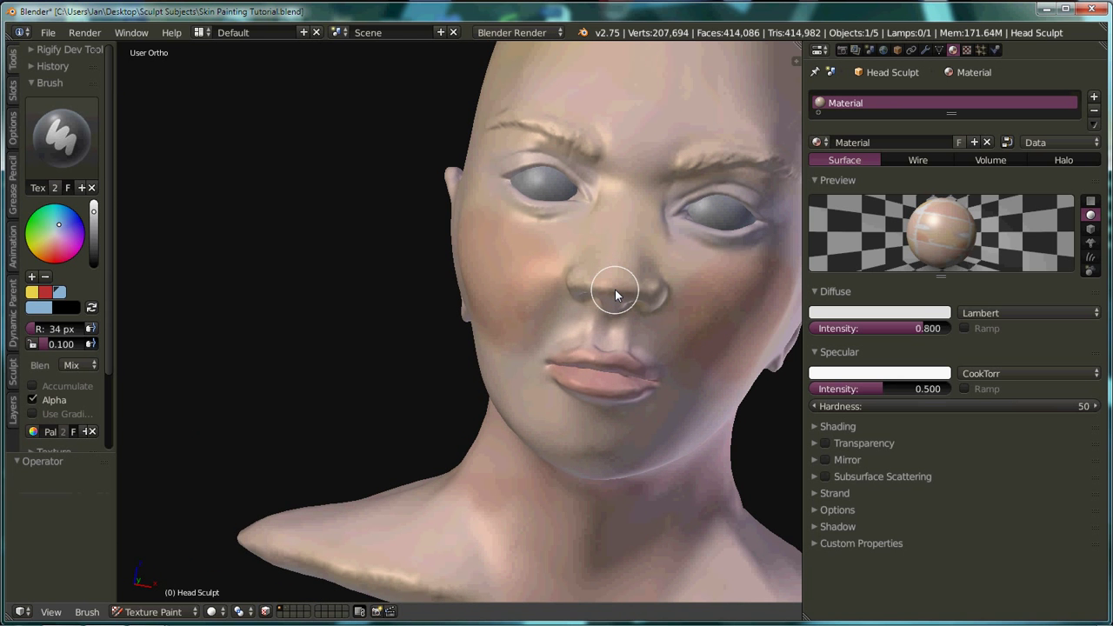
key(KP_1)
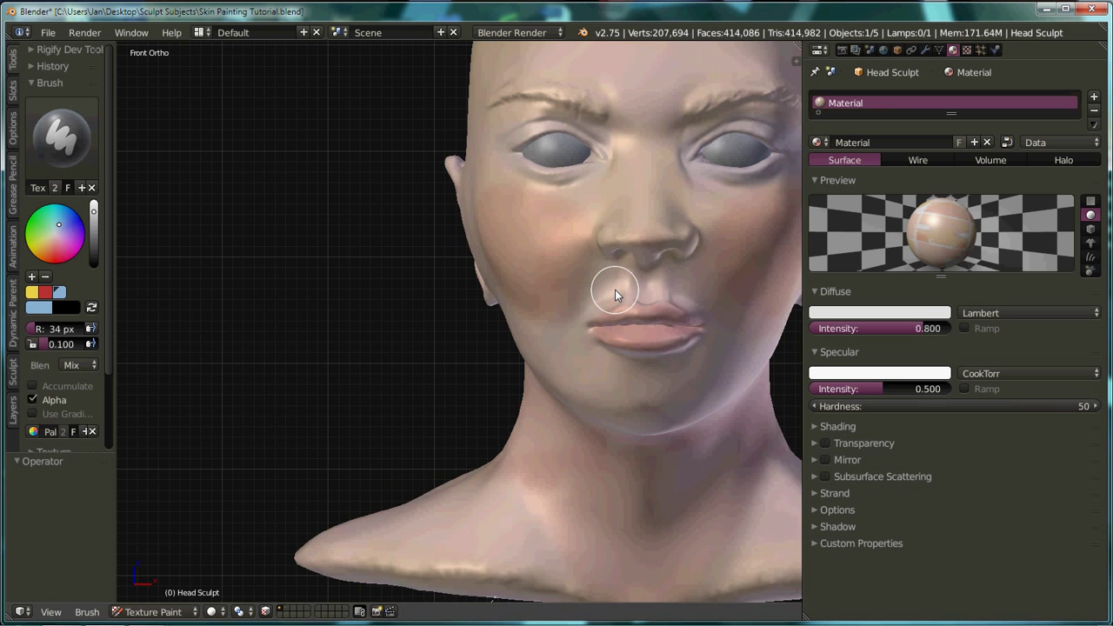
Step: Examine the painted head from the front, at an angle and from the right side, including the ear up close
shift+middle_drag(480, 299, 303, 300)
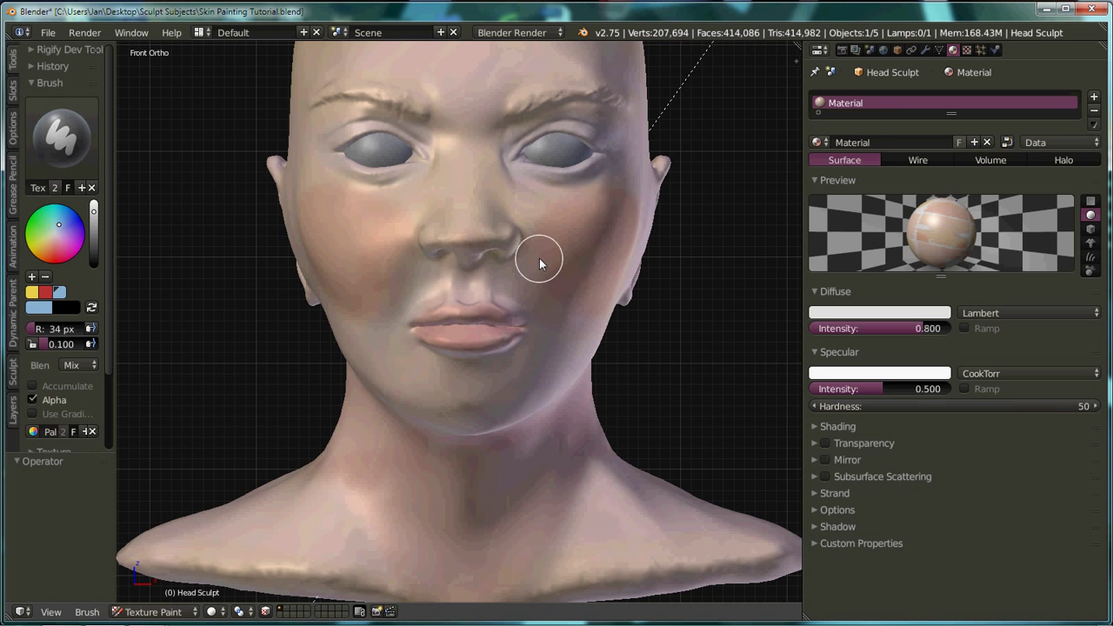
middle_drag(539, 264, 562, 265)
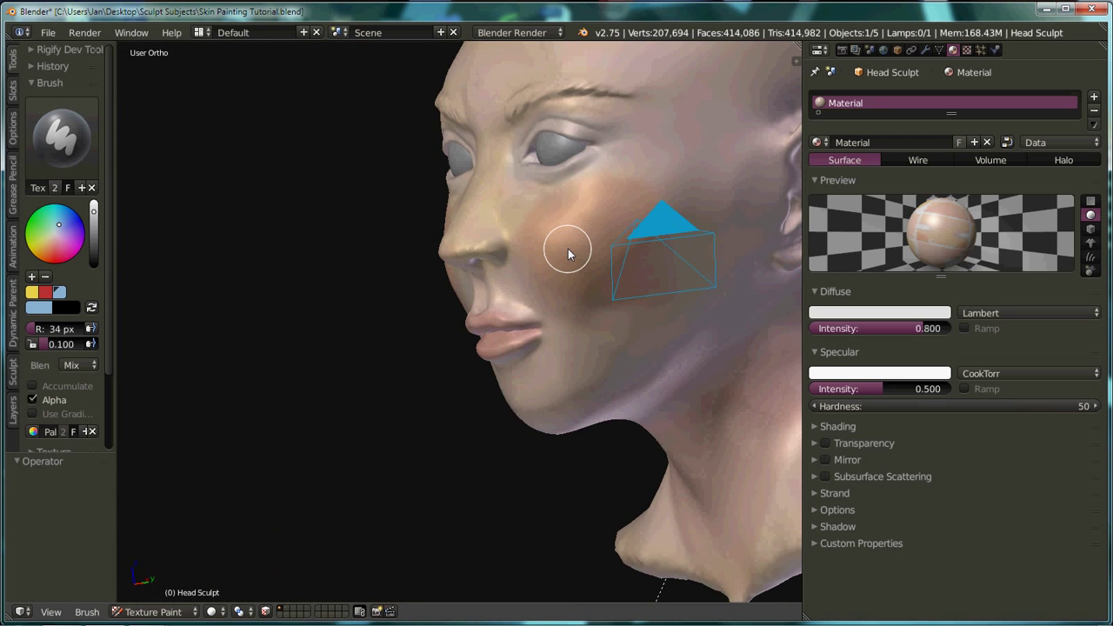
key(KP_3)
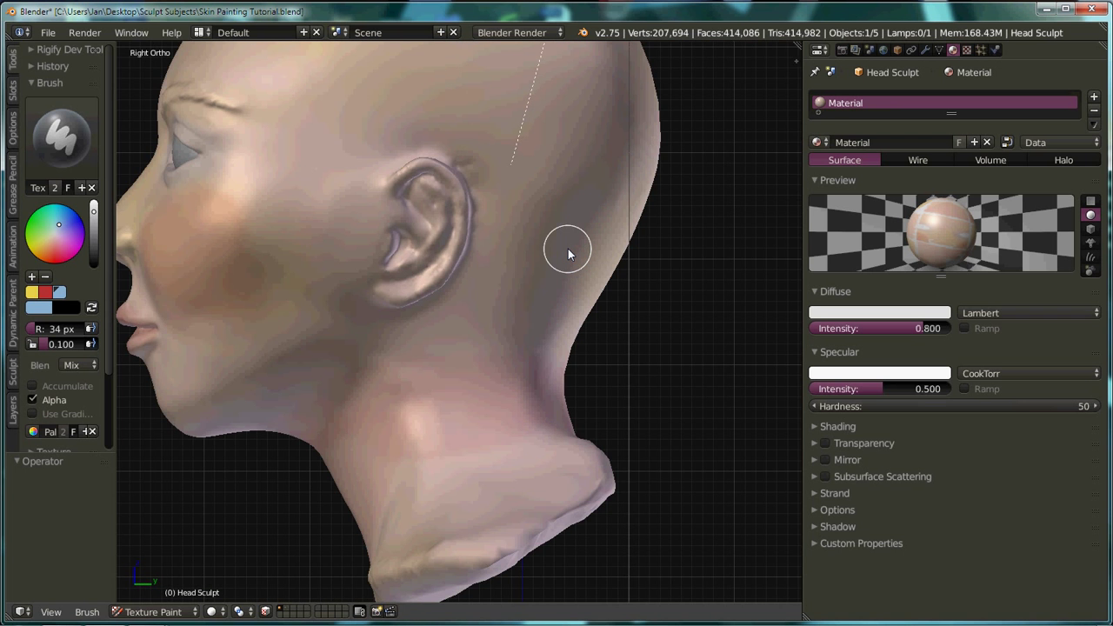
scroll(398, 243, up, 5)
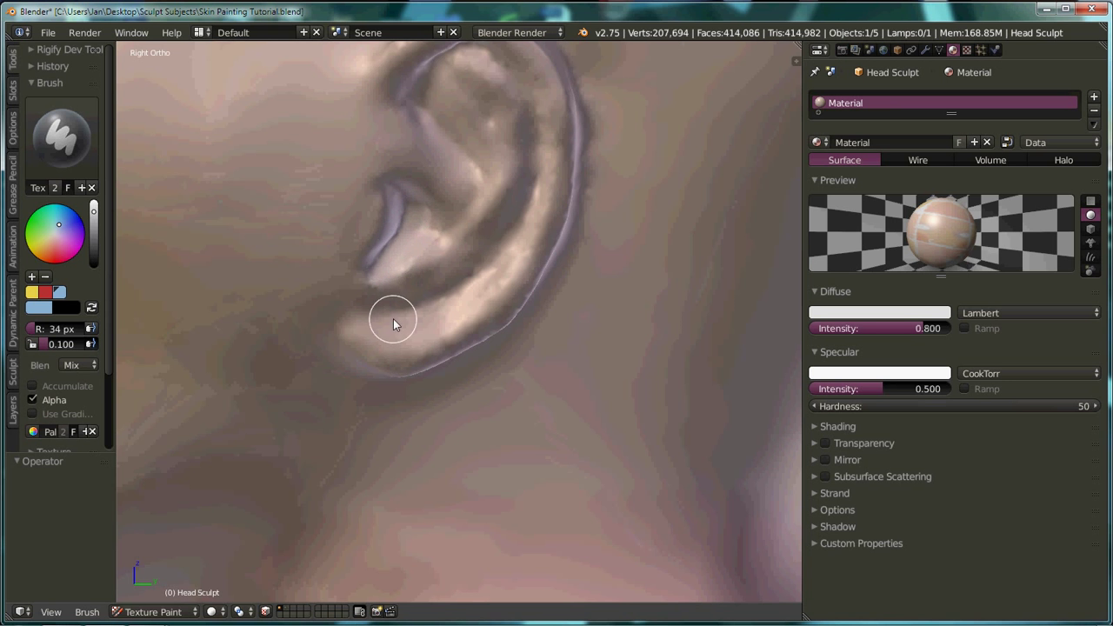
scroll(383, 278, down, 6)
scroll(376, 258, down, 4)
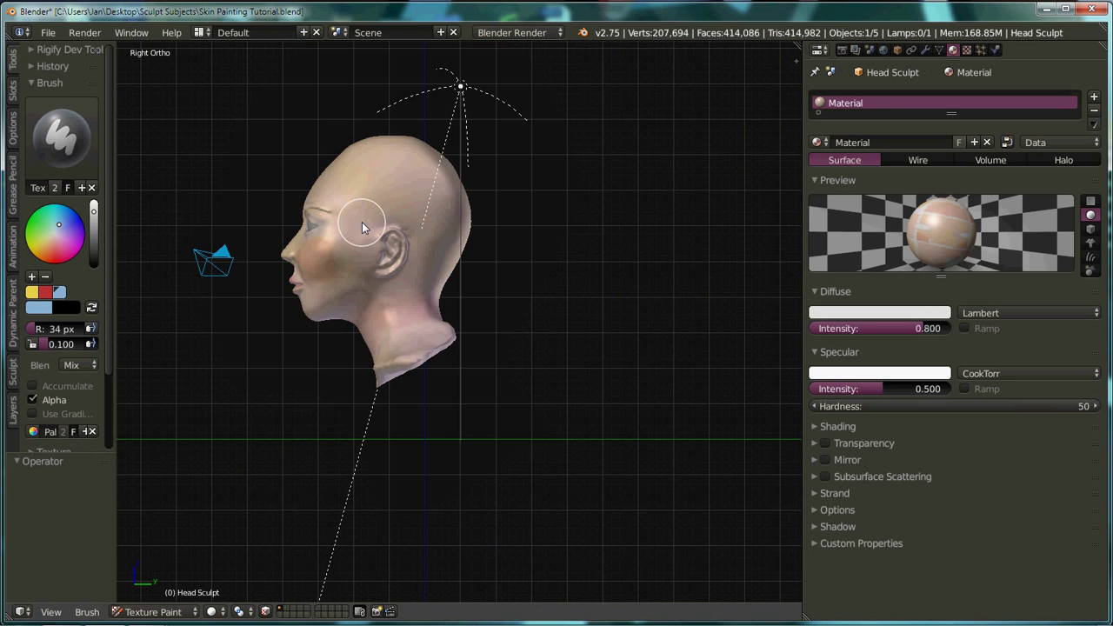
key(KP_1)
shift+middle_drag(652, 320, 496, 320)
scroll(520, 308, up, 3)
scroll(514, 300, up, 3)
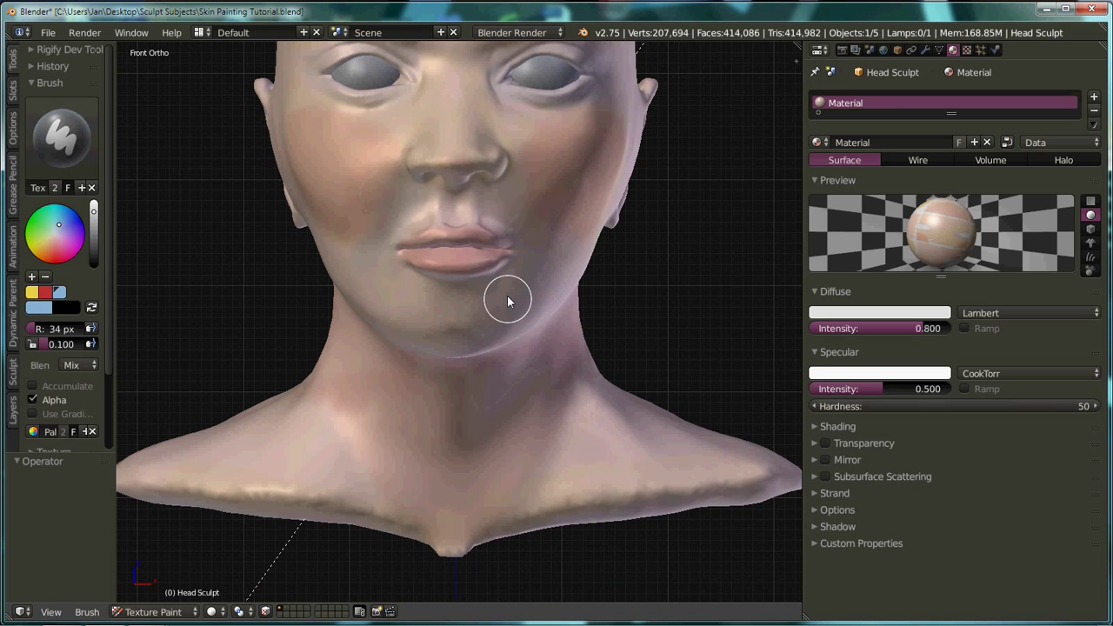
scroll(507, 295, down, 2)
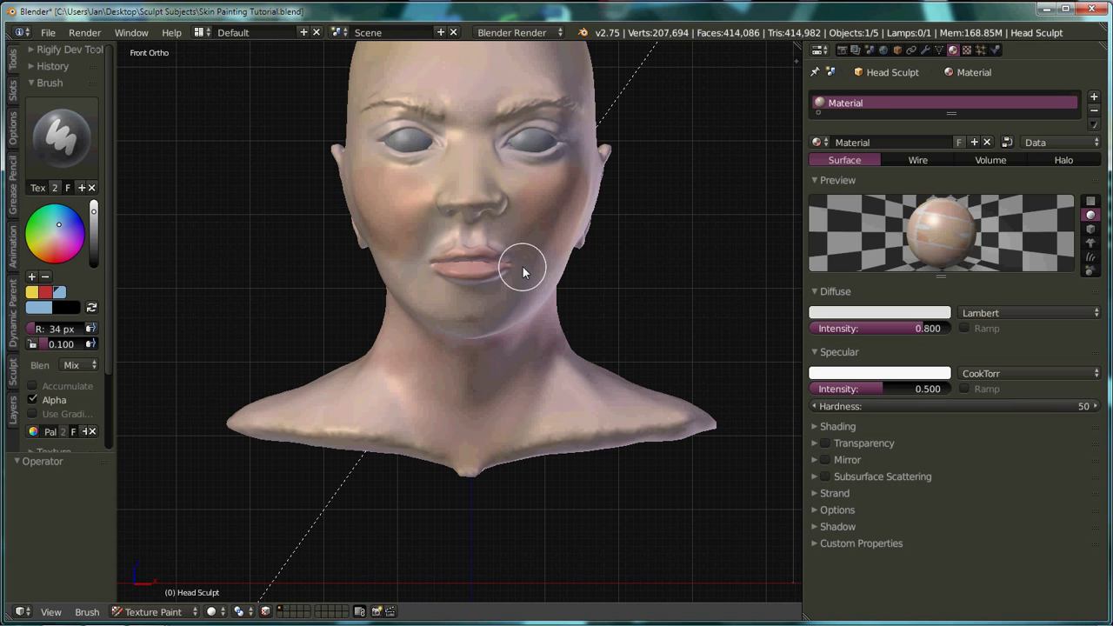
Step: Choose white as the brush colour and faintly lighten the forehead, nose and cheeks from the front and angled views
shift+middle_drag(427, 179, 438, 233)
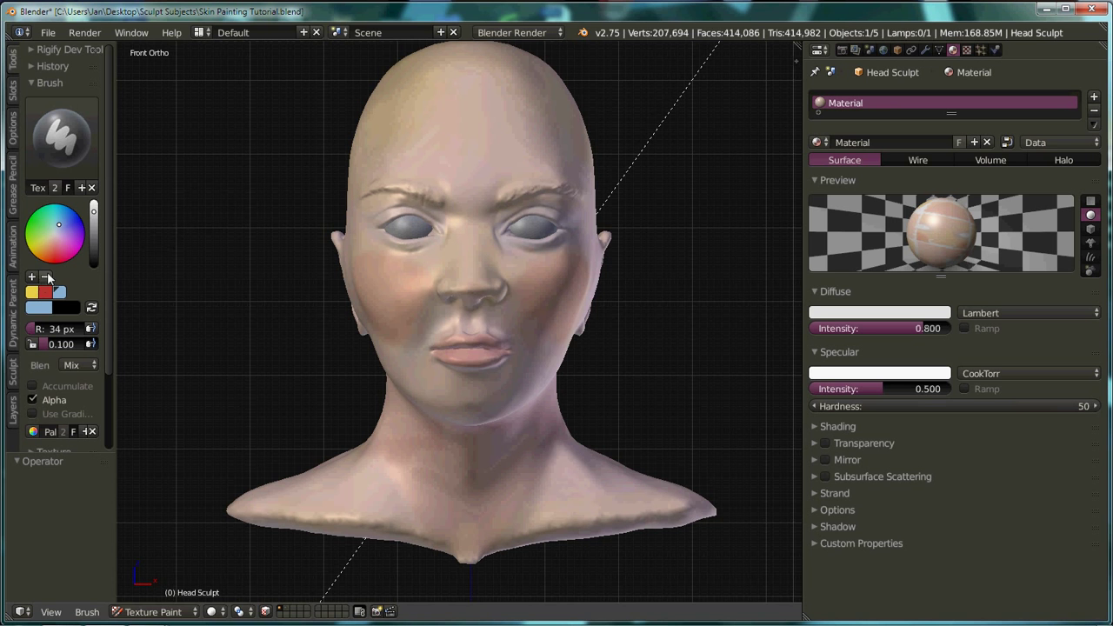
click(55, 234)
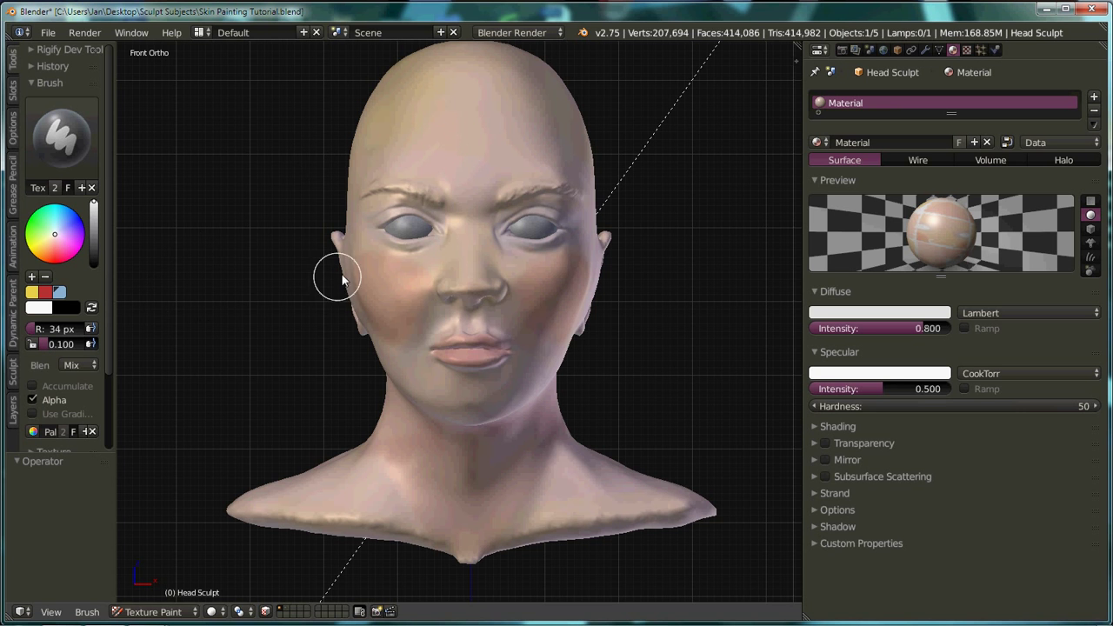
drag(474, 187, 469, 280)
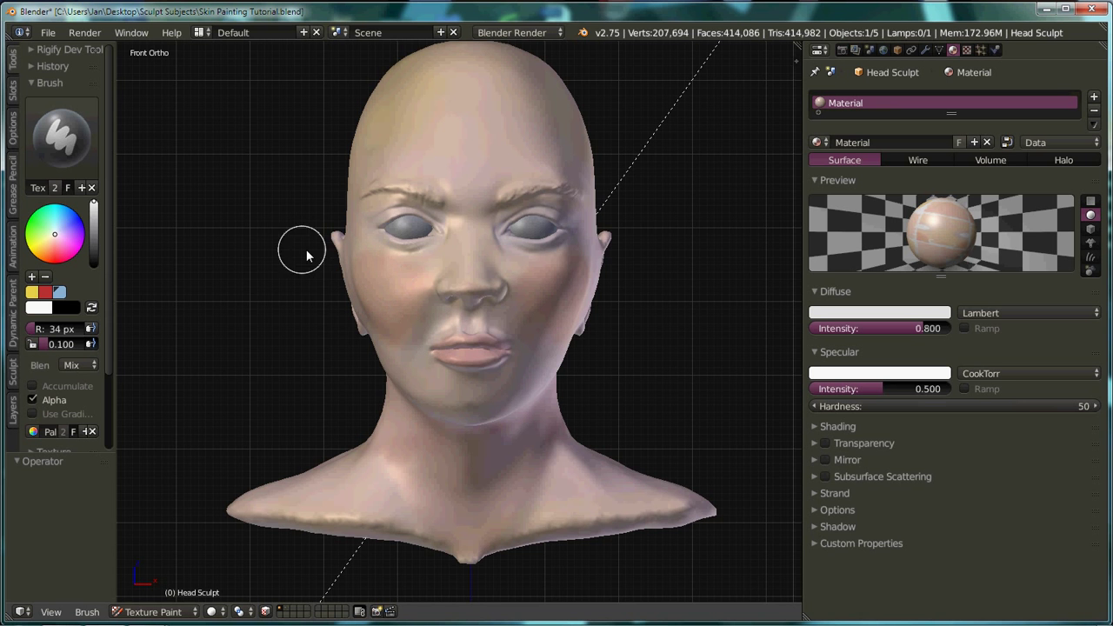
middle_drag(306, 254, 383, 252)
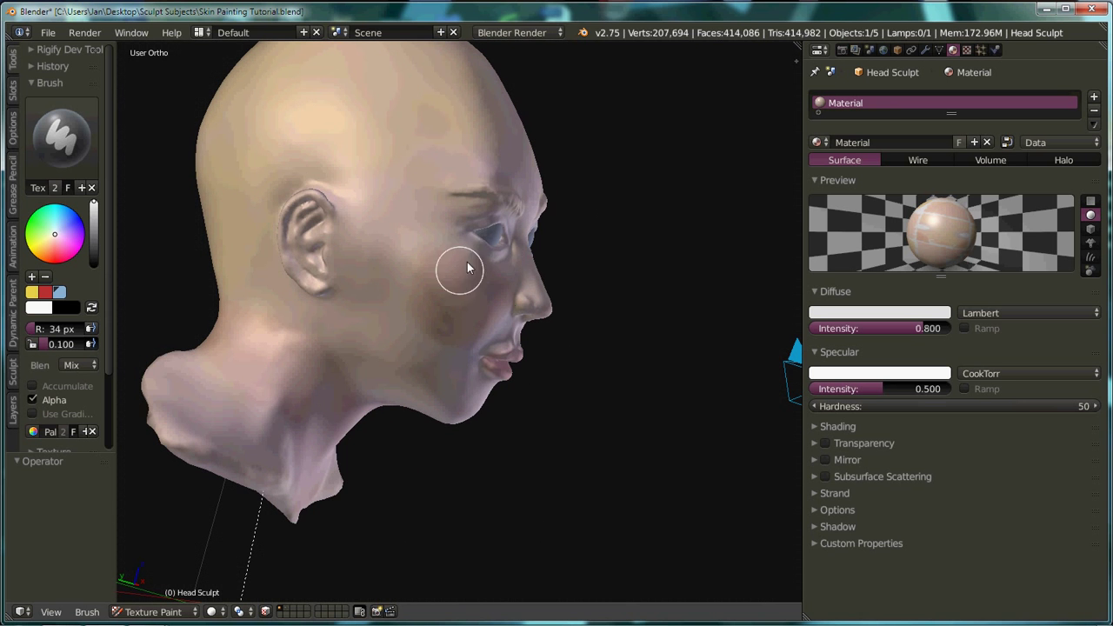
middle_drag(497, 323, 400, 299)
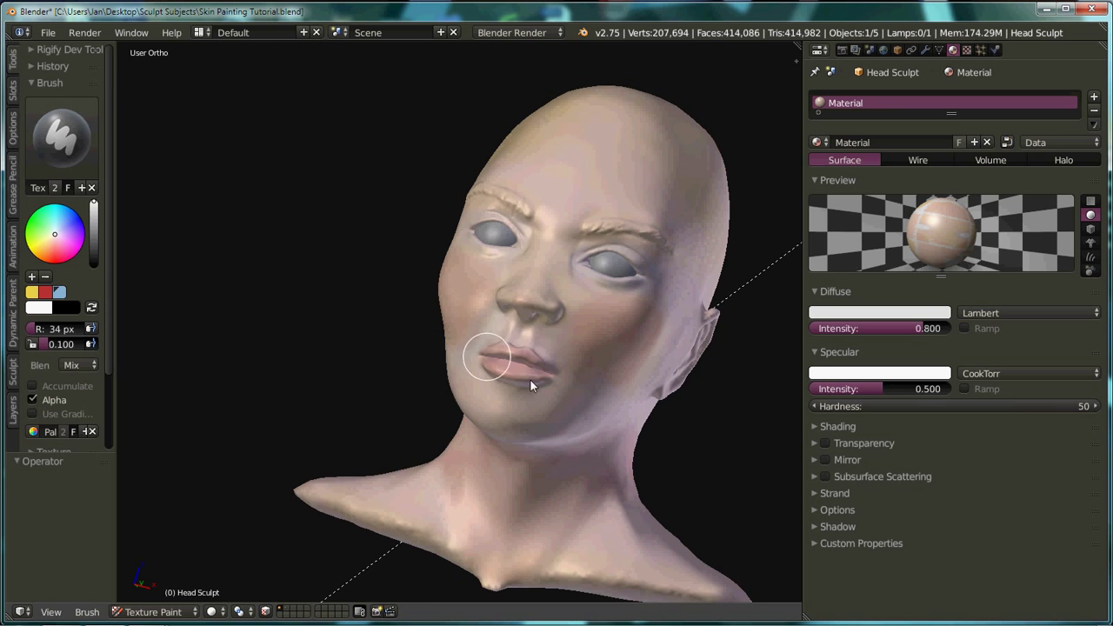
middle_drag(517, 382, 506, 319)
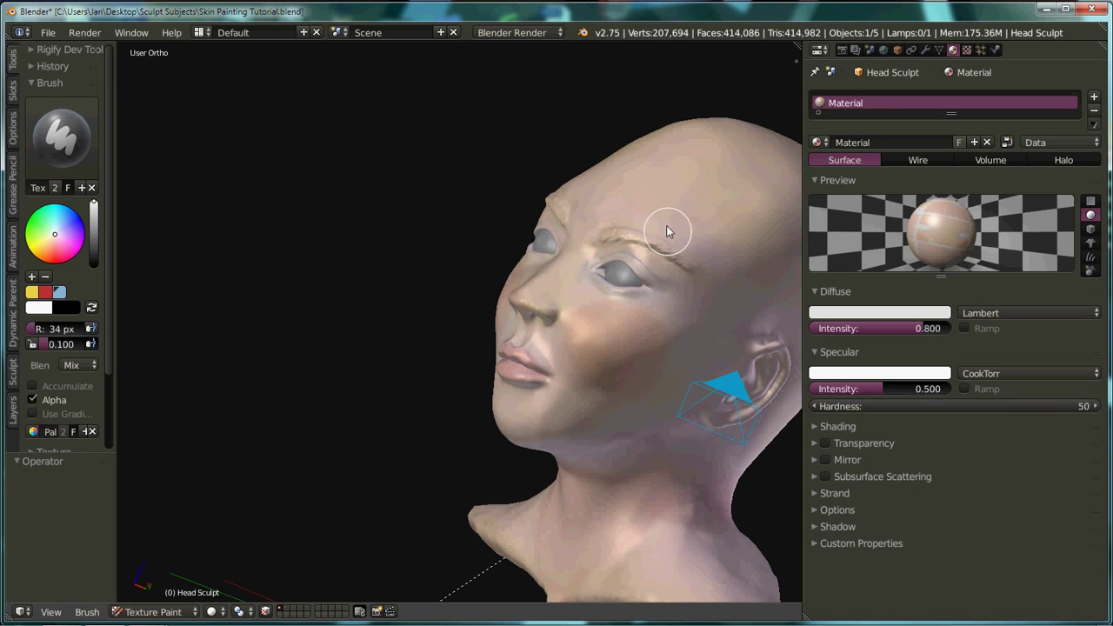
Step: Continue the faint white tint over the temple, side of the head and cheeks, and check the head from front and back
middle_drag(660, 212, 582, 171)
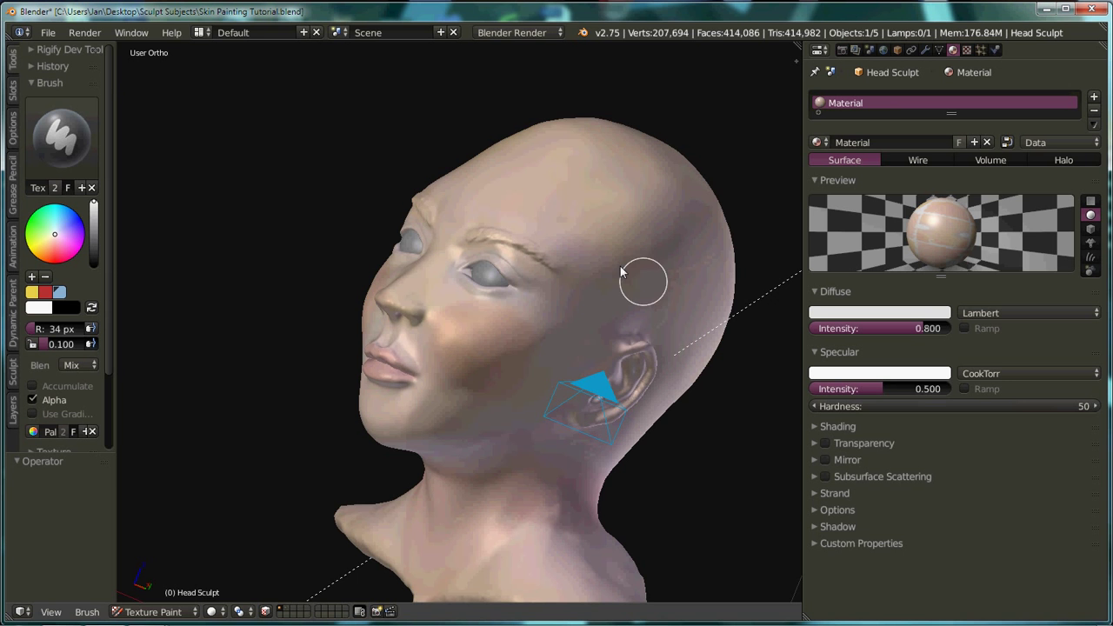
mouse_move(582, 192)
mouse_down()
mouse_move(581, 214)
mouse_move(612, 219)
mouse_move(673, 330)
mouse_up()
mouse_move(428, 188)
middle_down()
mouse_move(584, 287)
mouse_move(376, 282)
mouse_move(441, 263)
middle_up()
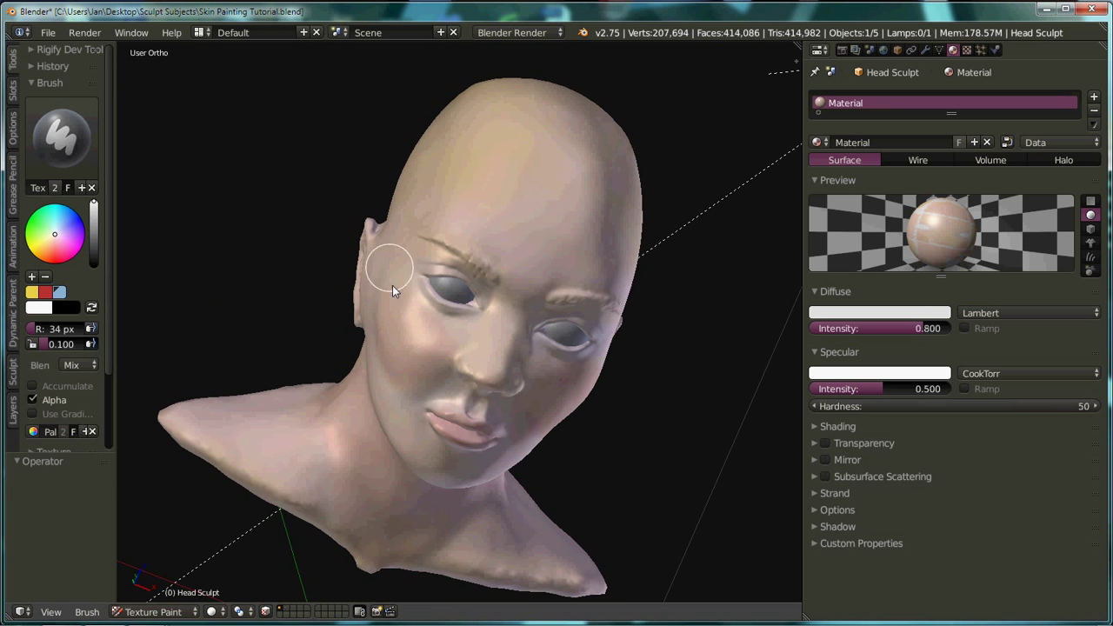
mouse_move(409, 348)
mouse_down()
mouse_move(440, 327)
mouse_move(566, 414)
mouse_move(512, 397)
mouse_up()
key(KP_1)
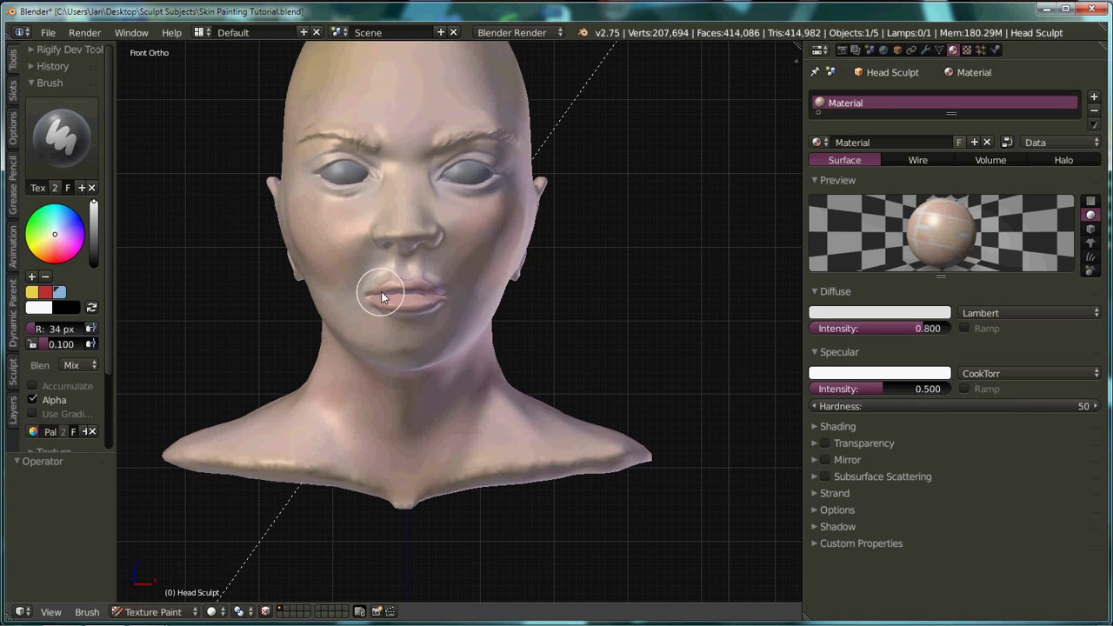
shift+scroll(382, 305, up, 4)
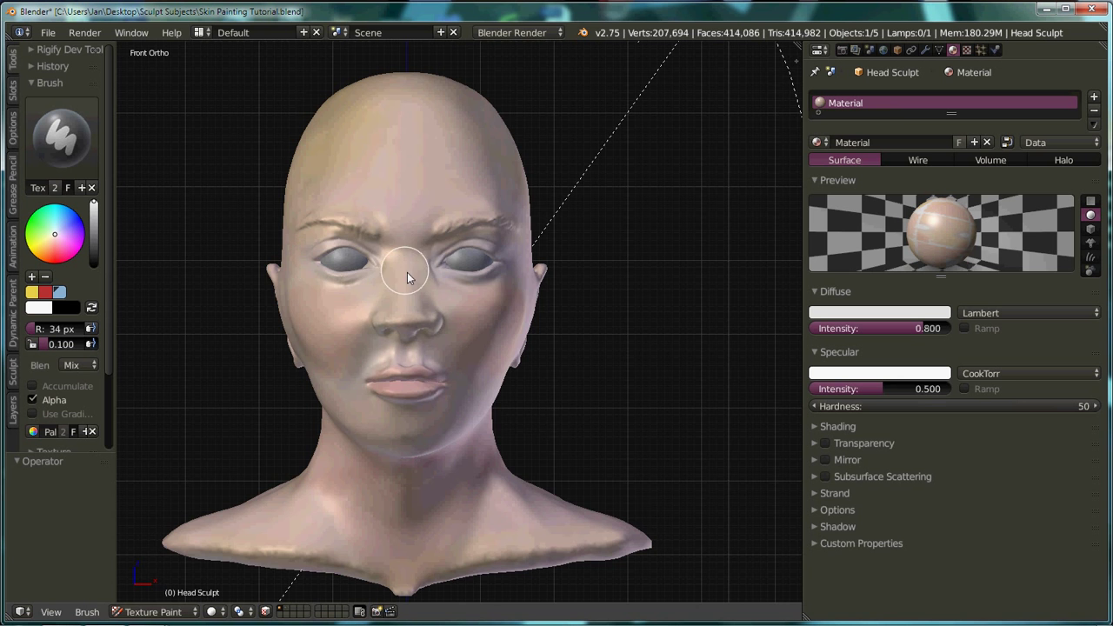
middle_drag(407, 273, 337, 322)
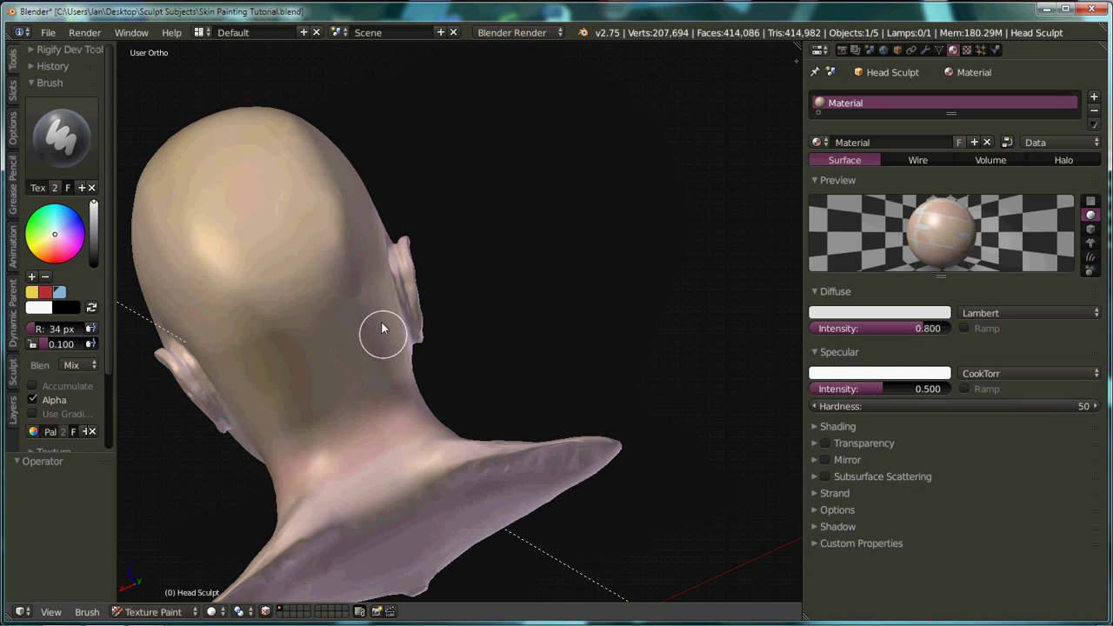
key(KP_1)
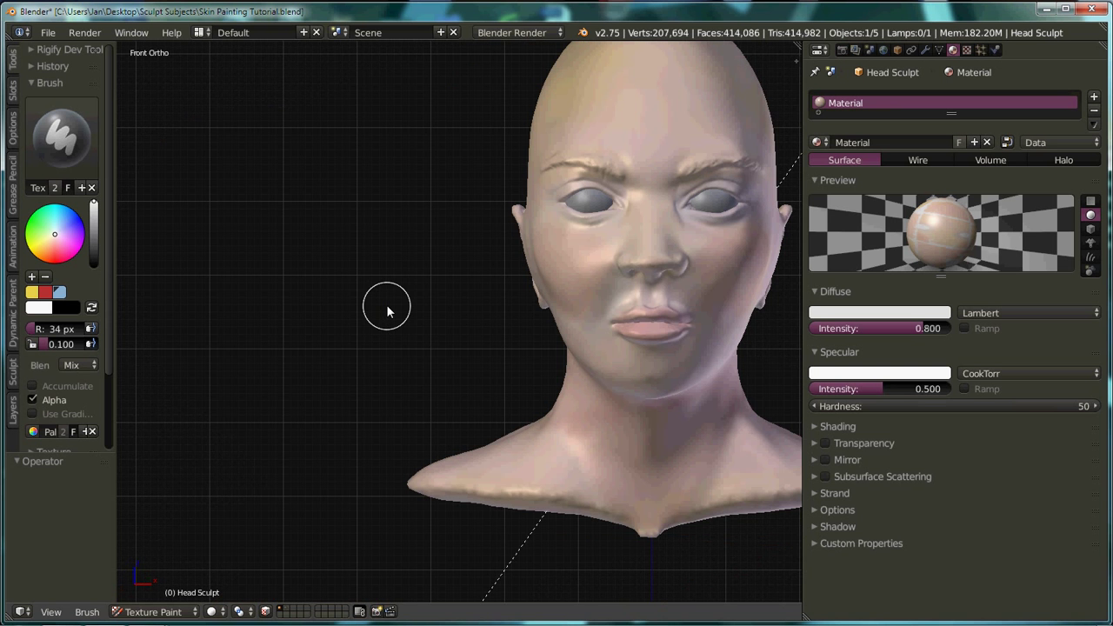
ctrl+scroll(345, 325, up, 4)
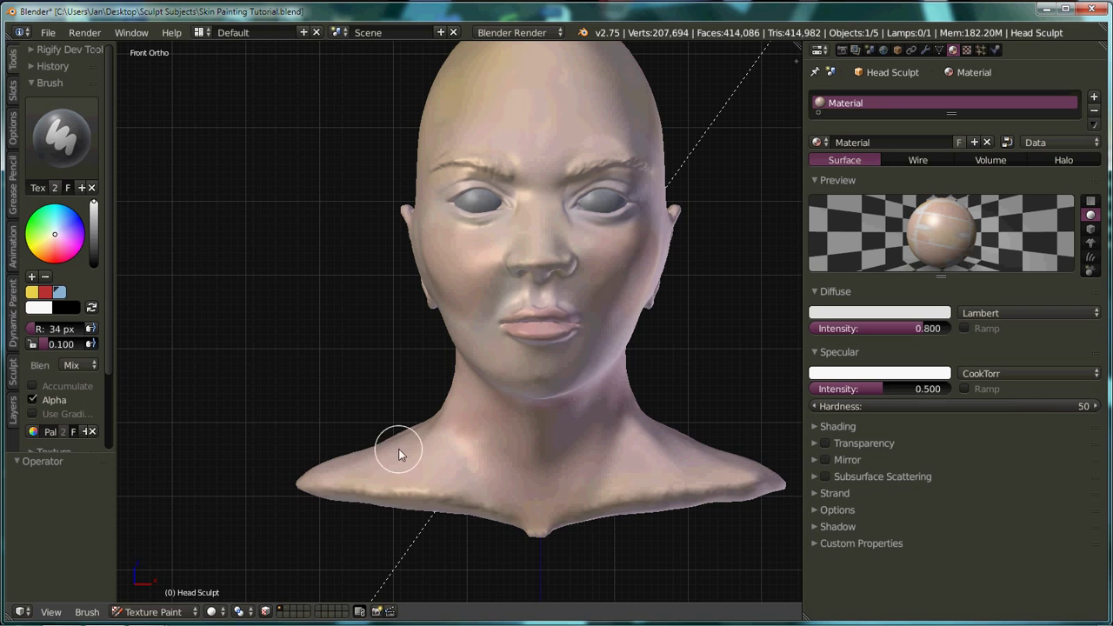
Step: Sample a skin tone from the model, darken it and shift it to a brown brush colour
key(s)
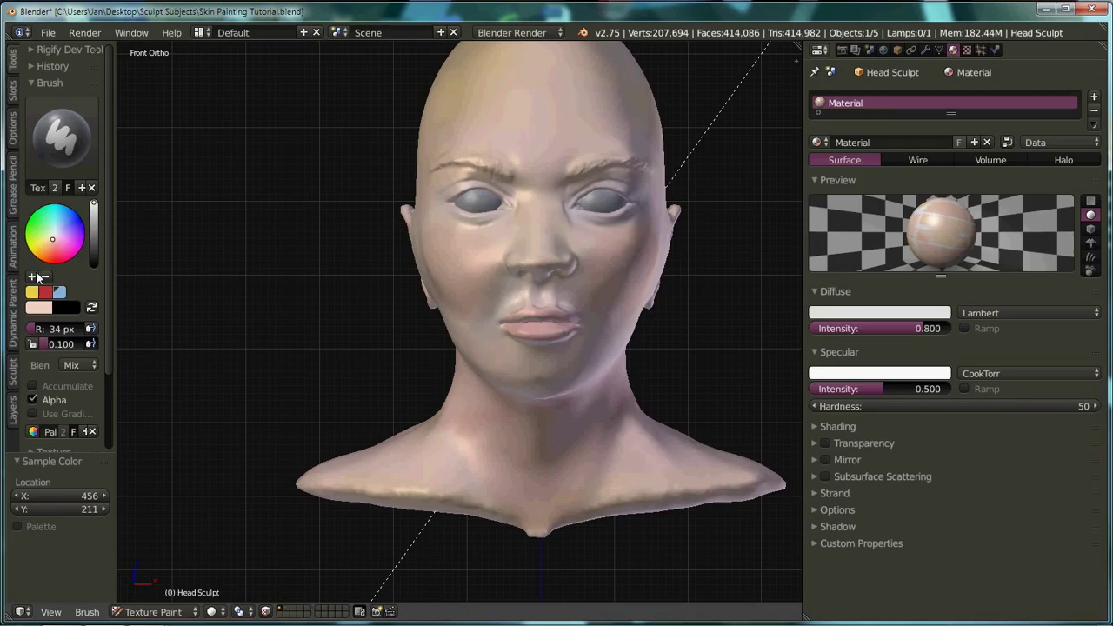
click(95, 232)
drag(94, 229, 96, 233)
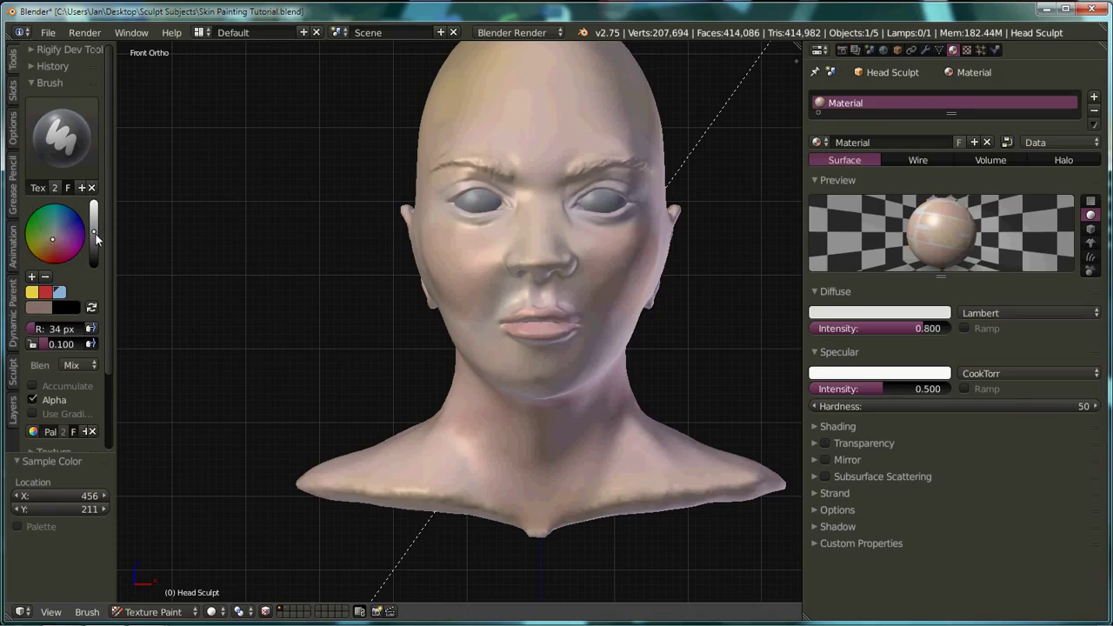
click(47, 247)
Step: Paint faint brown shading around both eyes, along the eyelids and the skin beneath them, from front and angled views
ctrl+scroll(461, 185, up, 5)
shift+scroll(478, 242, up, 3)
shift+scroll(473, 247, down, 2)
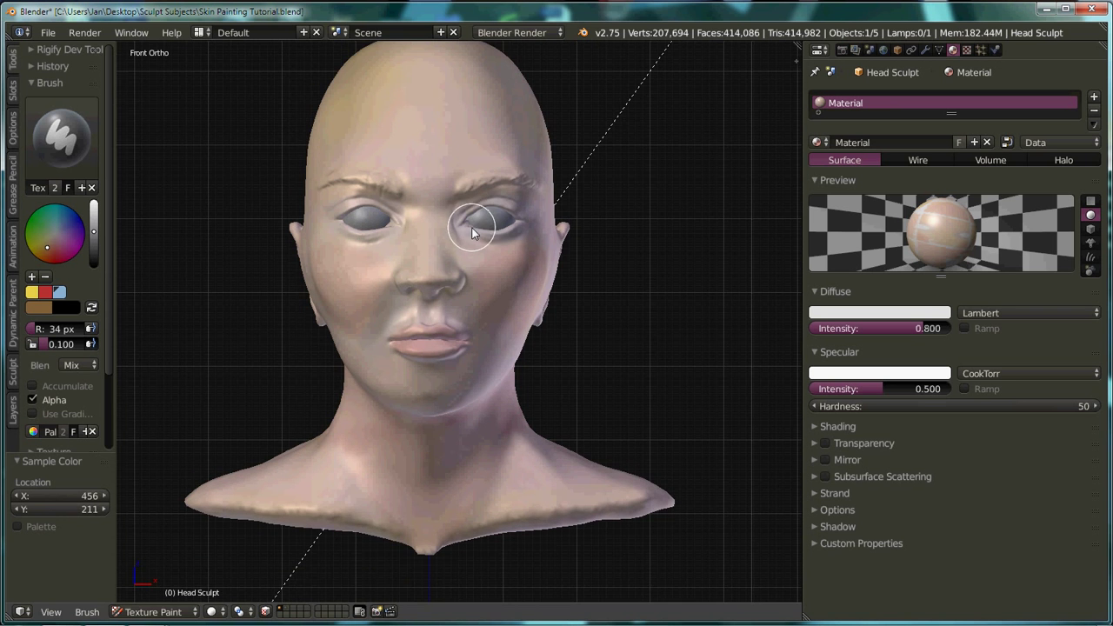
scroll(470, 222, up, 4)
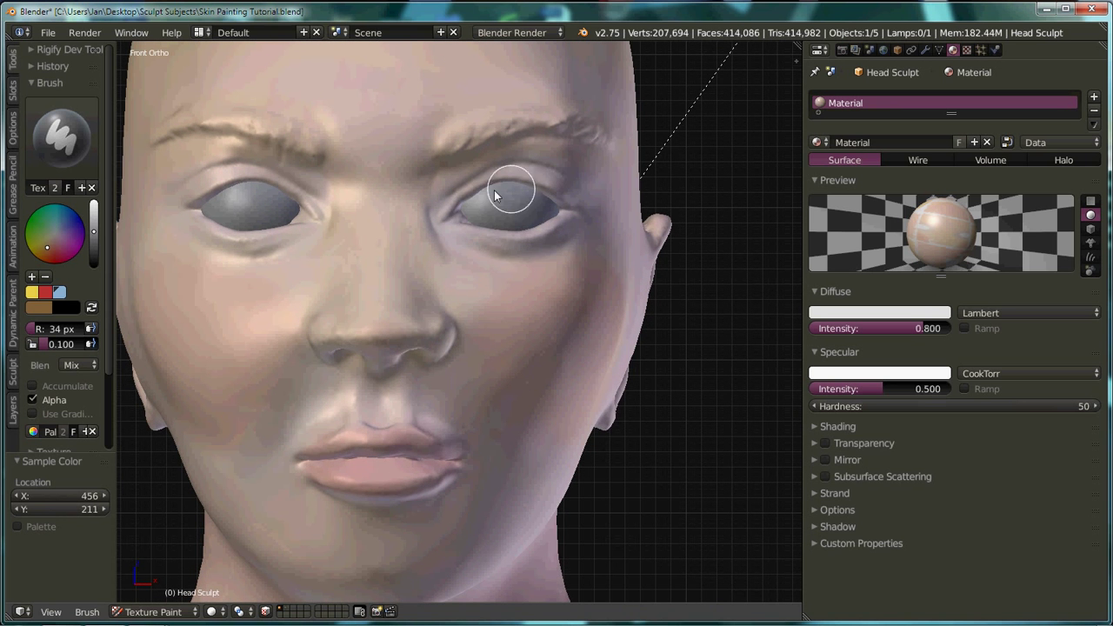
mouse_move(533, 246)
mouse_down()
mouse_move(465, 225)
mouse_move(494, 185)
mouse_move(541, 231)
mouse_move(437, 261)
mouse_up()
mouse_move(228, 227)
mouse_down()
mouse_move(293, 222)
mouse_move(257, 190)
mouse_move(252, 207)
mouse_move(288, 231)
mouse_move(211, 177)
mouse_move(261, 184)
mouse_move(287, 245)
mouse_move(190, 215)
mouse_move(254, 169)
mouse_move(299, 199)
mouse_move(233, 248)
mouse_move(195, 191)
mouse_move(276, 236)
mouse_move(184, 200)
mouse_up()
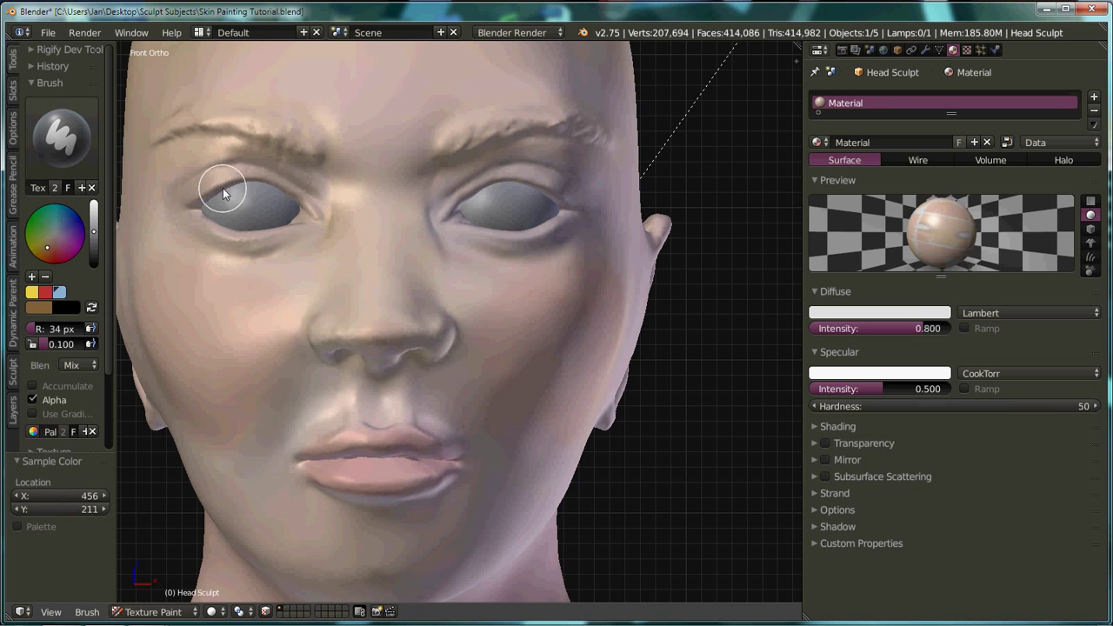
middle_drag(422, 218, 281, 246)
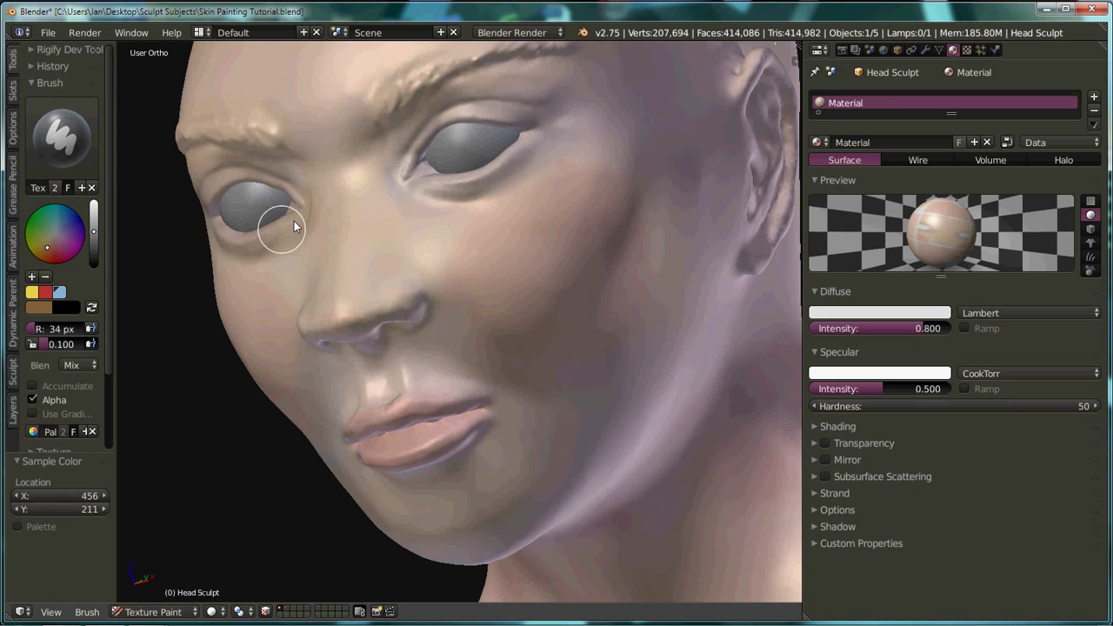
drag(265, 176, 231, 207)
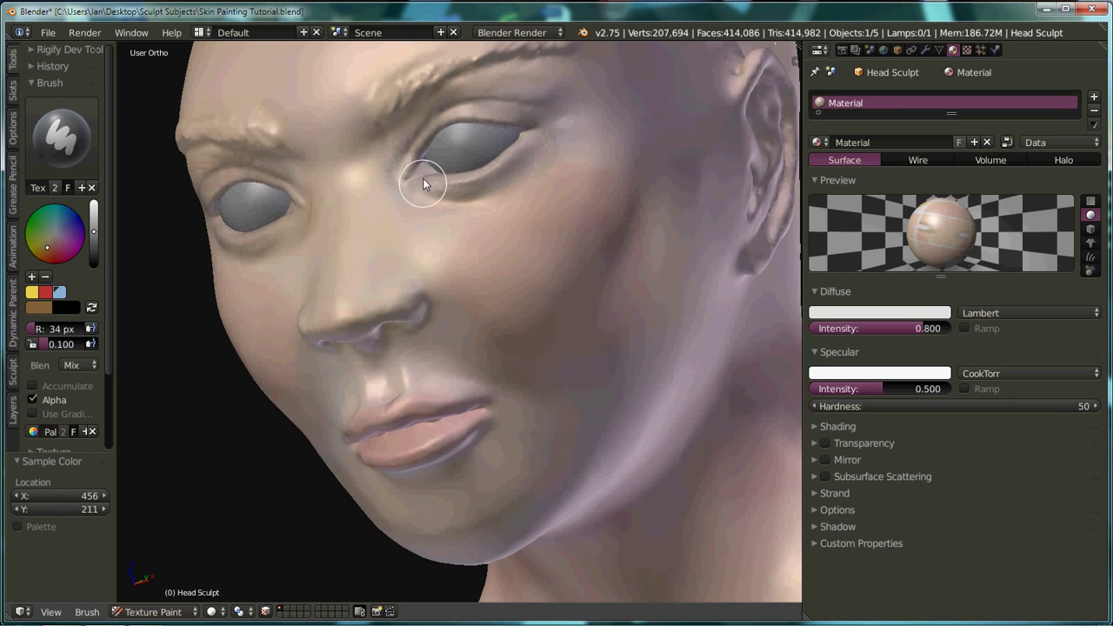
Step: Add faint brown shading to the skin beside the nose and mouth and deepen it at the inner corner and underside of the eye
middle_drag(456, 195, 254, 347)
mouse_move(254, 346)
mouse_down()
mouse_move(258, 316)
mouse_move(213, 389)
mouse_up()
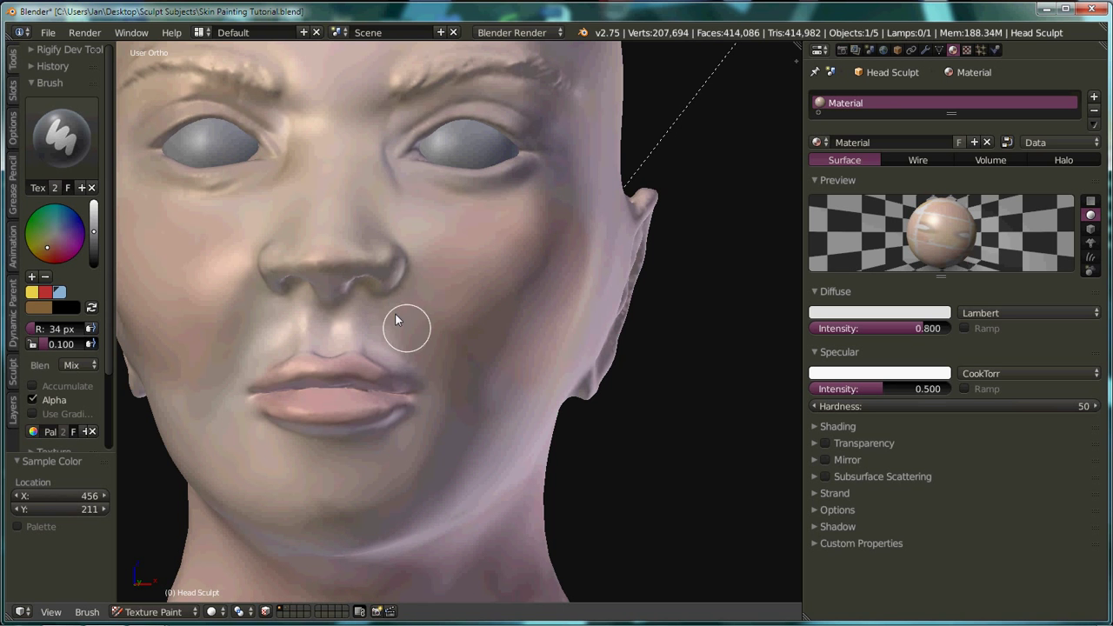
drag(396, 320, 442, 331)
mouse_move(442, 330)
middle_down()
mouse_move(479, 264)
mouse_move(430, 144)
middle_up()
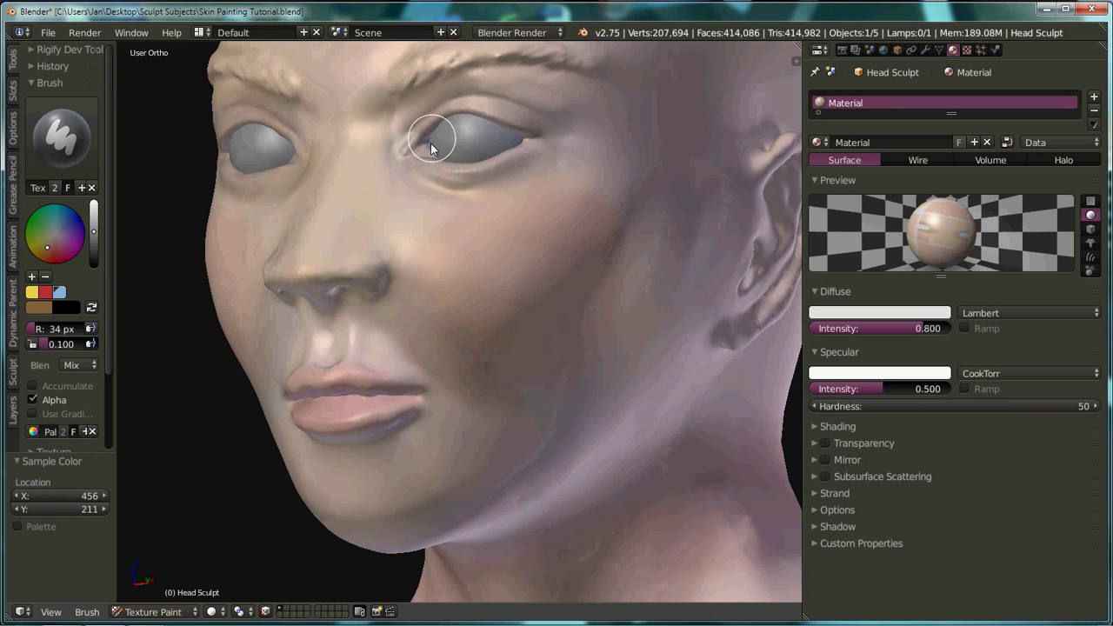
drag(430, 144, 405, 189)
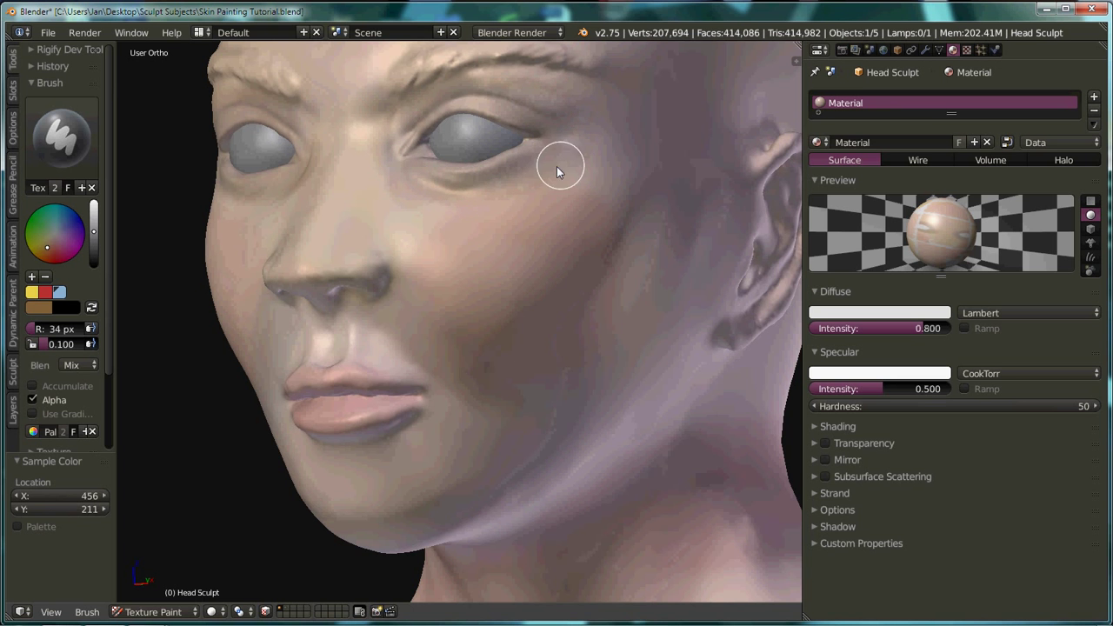
middle_drag(326, 188, 440, 174)
mouse_move(273, 166)
middle_down()
mouse_move(228, 93)
mouse_move(296, 192)
mouse_move(318, 183)
middle_up()
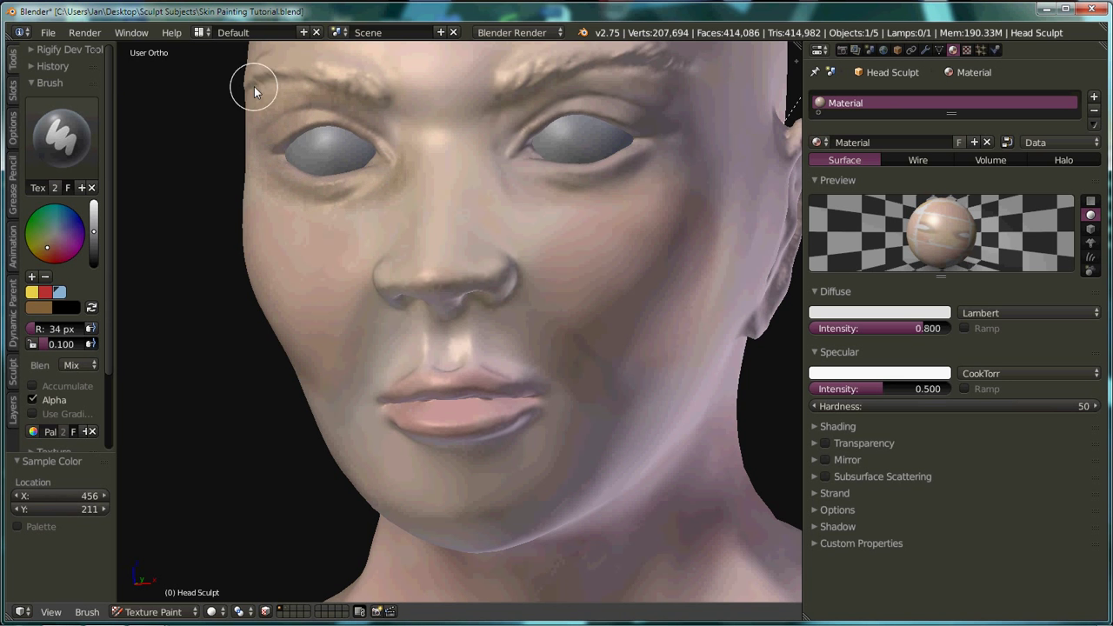
Step: Add faint brown shading to the inner hollow of the ear just above the lobe, working from the side view
mouse_move(410, 179)
middle_down()
mouse_move(517, 183)
mouse_move(350, 200)
mouse_move(411, 167)
mouse_move(518, 191)
mouse_move(503, 166)
mouse_move(510, 212)
middle_up()
key(KP_3)
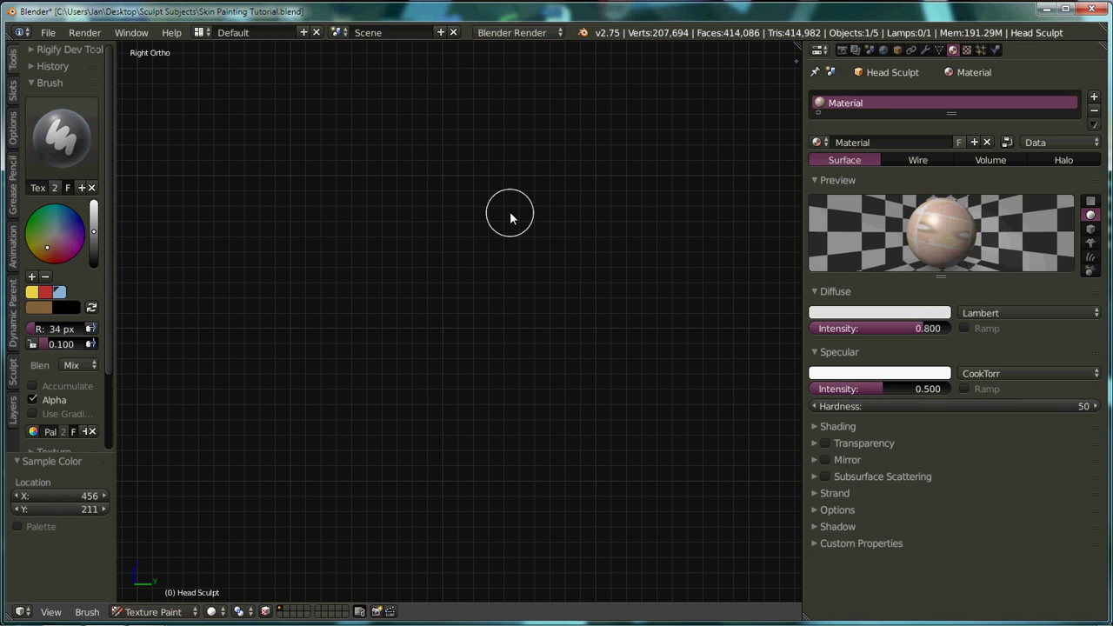
key(KP_Decimal)
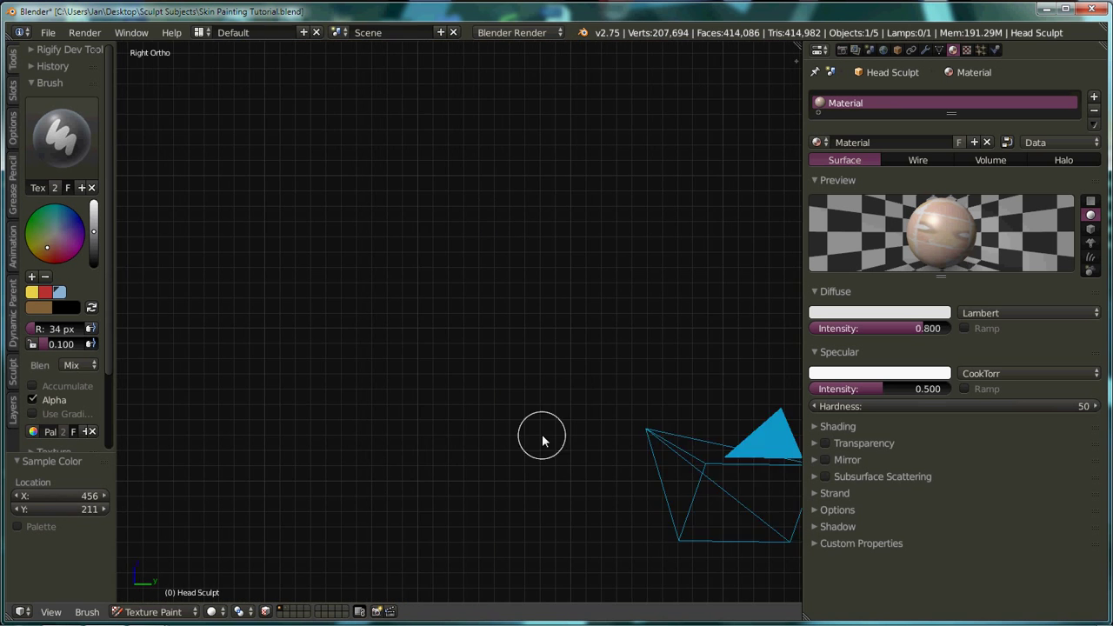
shift+middle_drag(567, 363, 189, 364)
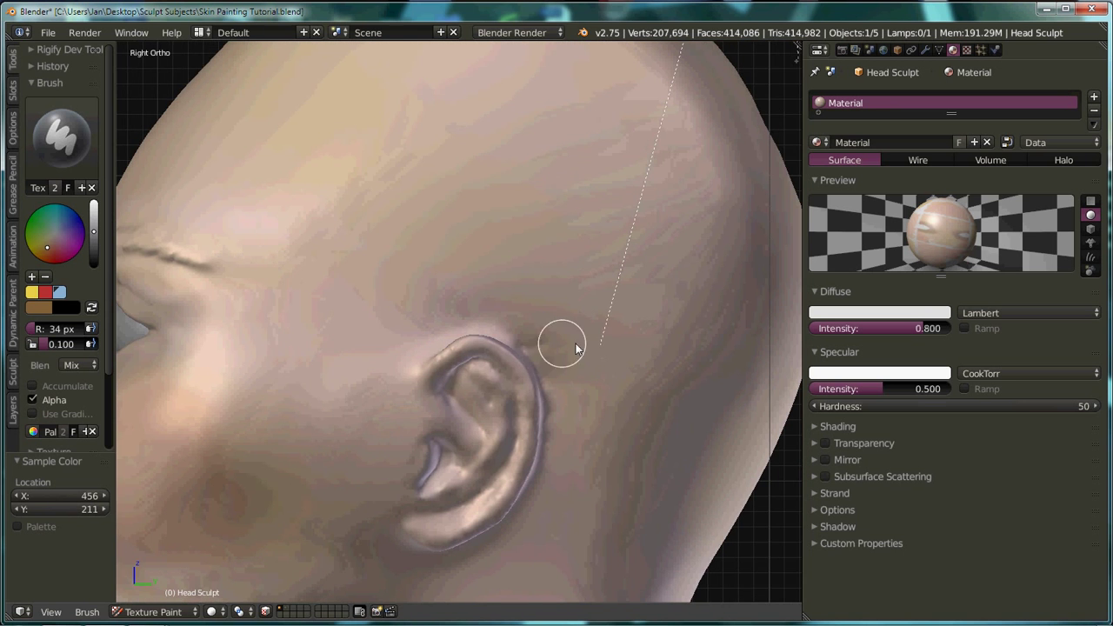
shift+scroll(454, 366, down, 2)
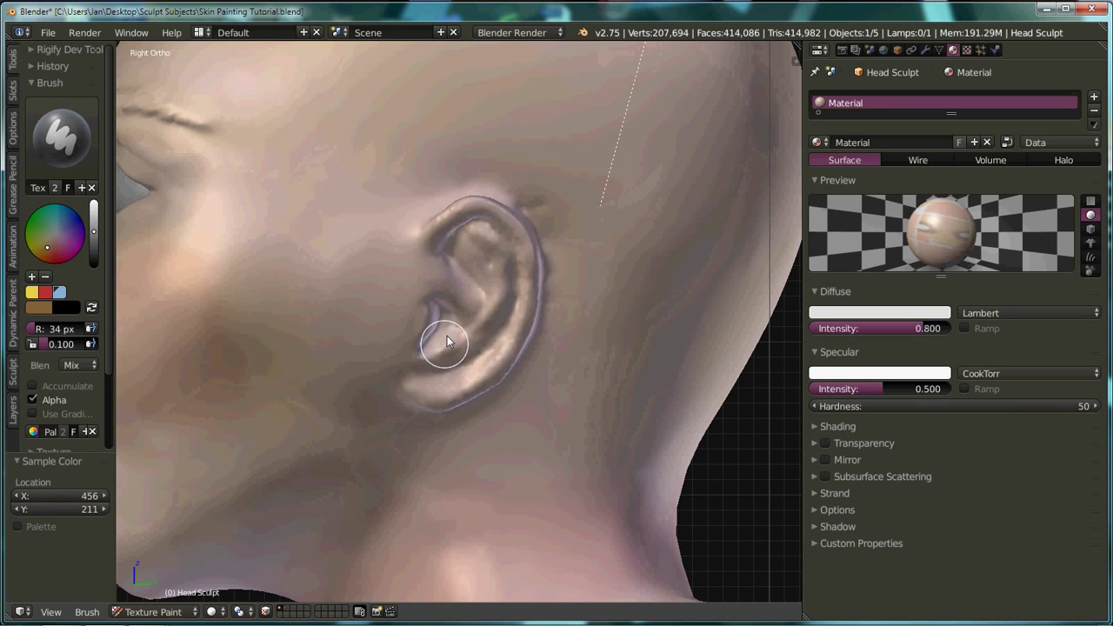
mouse_move(439, 336)
mouse_down()
mouse_move(436, 328)
mouse_move(428, 348)
mouse_up()
scroll(427, 351, down, 5)
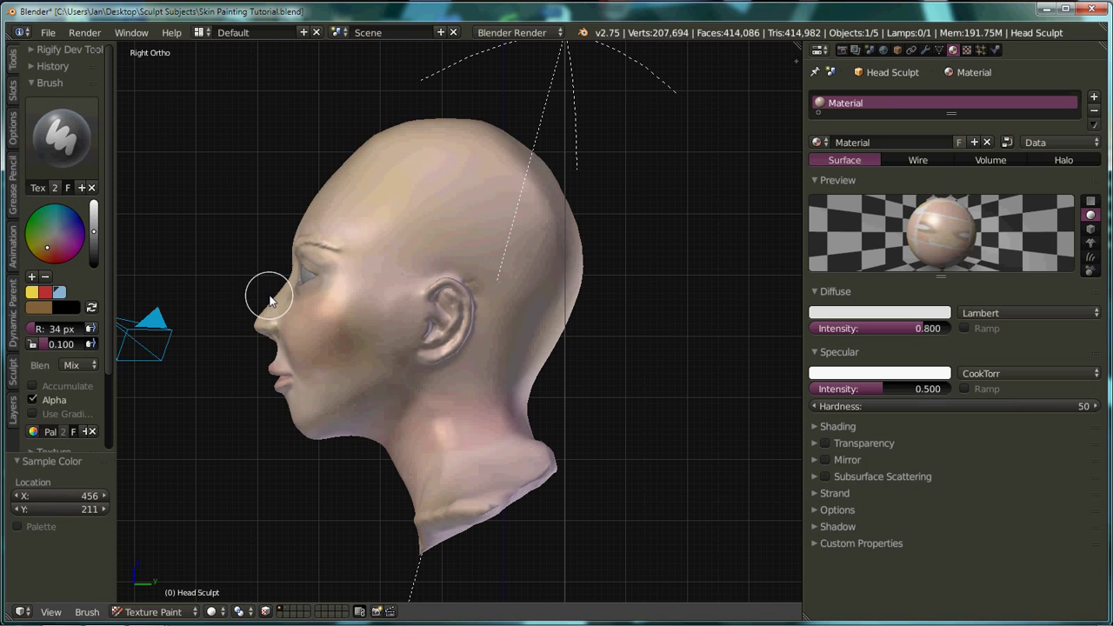
Step: Sample a skin tone from the base of the neck and shift it to a light pink brush colour
middle_drag(287, 295, 346, 342)
key(KP_1)
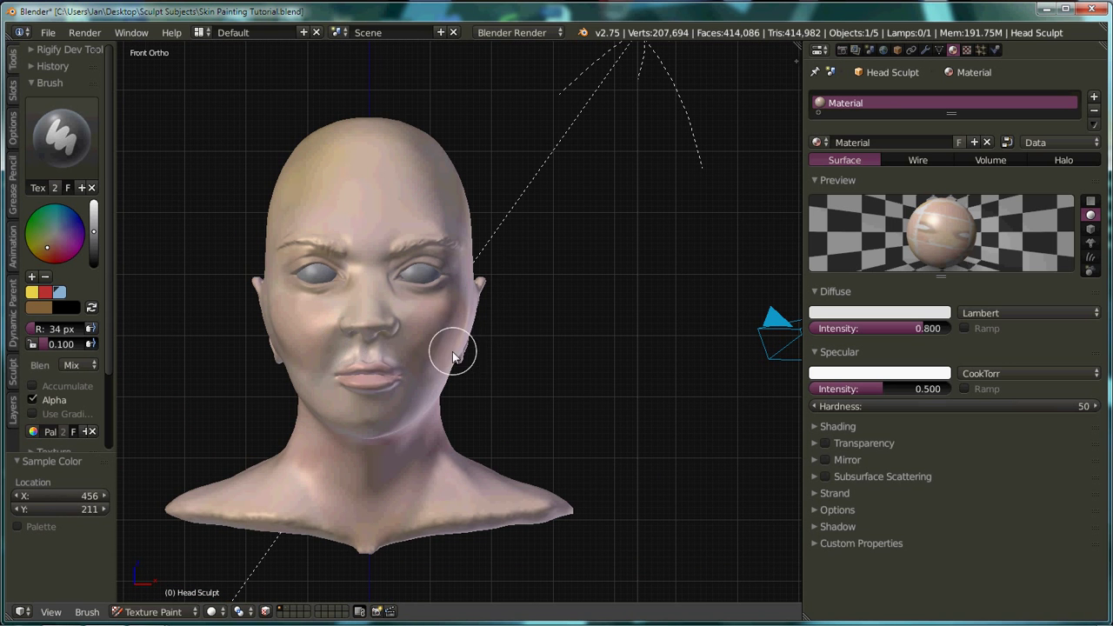
shift+middle_drag(232, 374, 388, 374)
ctrl+scroll(389, 374, up, 1)
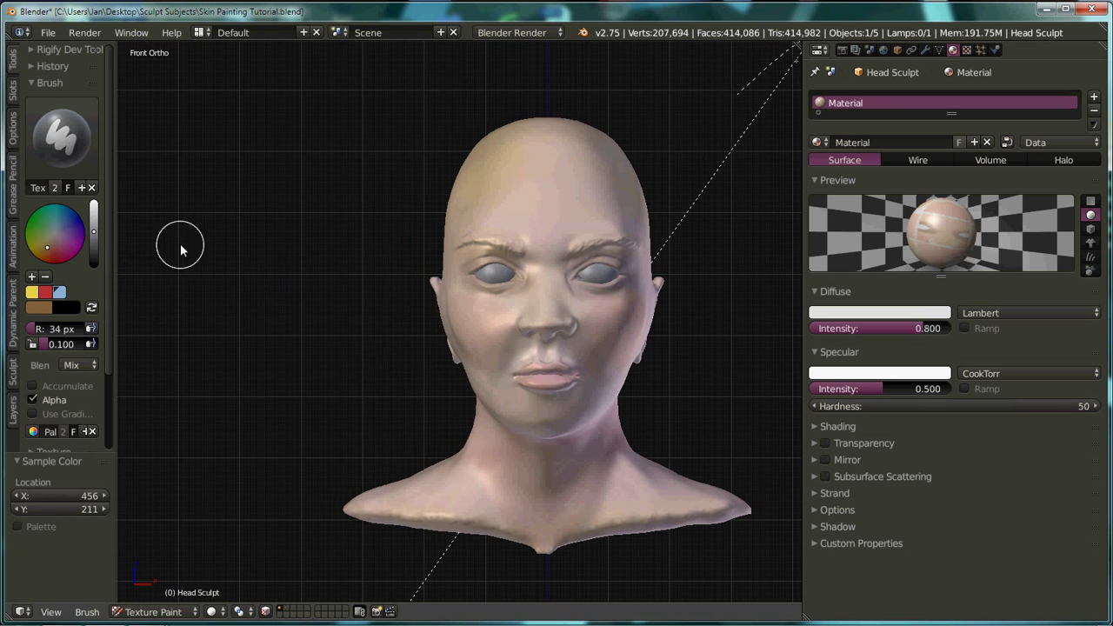
key(s)
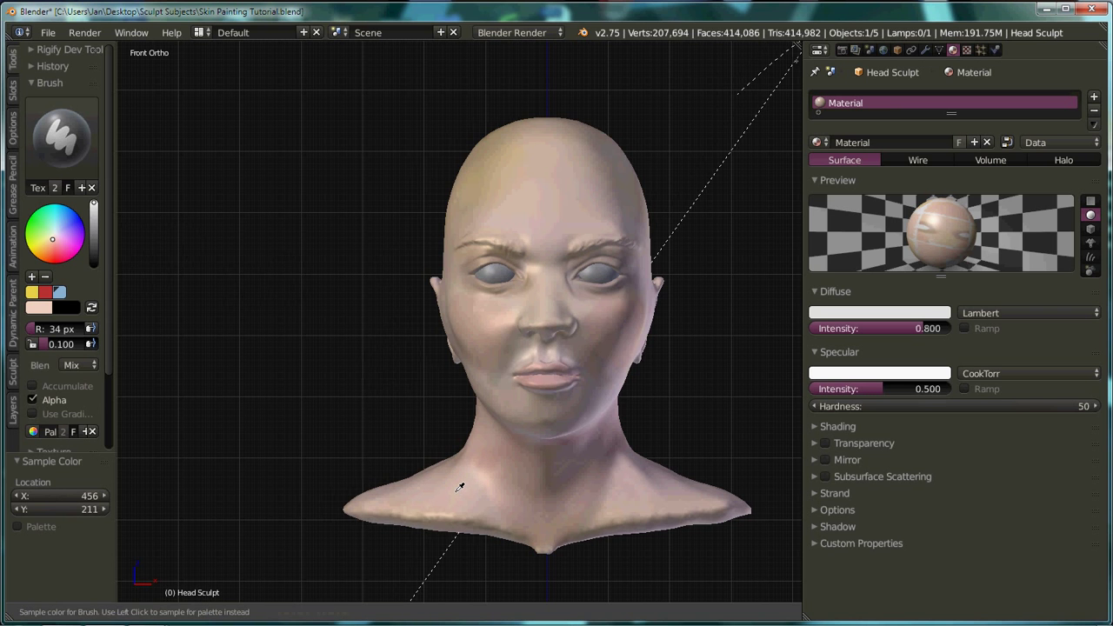
click(470, 479)
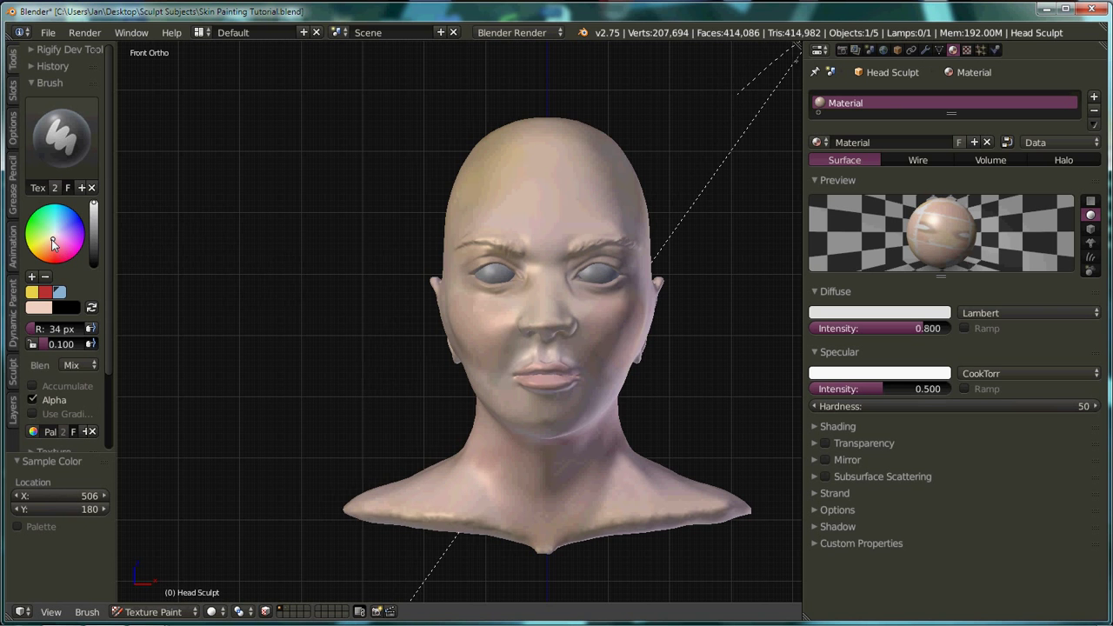
drag(52, 239, 58, 240)
Step: Paint a faint pink tint over the neck from front, side and back, and check the face and head from several angles
shift+middle_drag(529, 424, 529, 302)
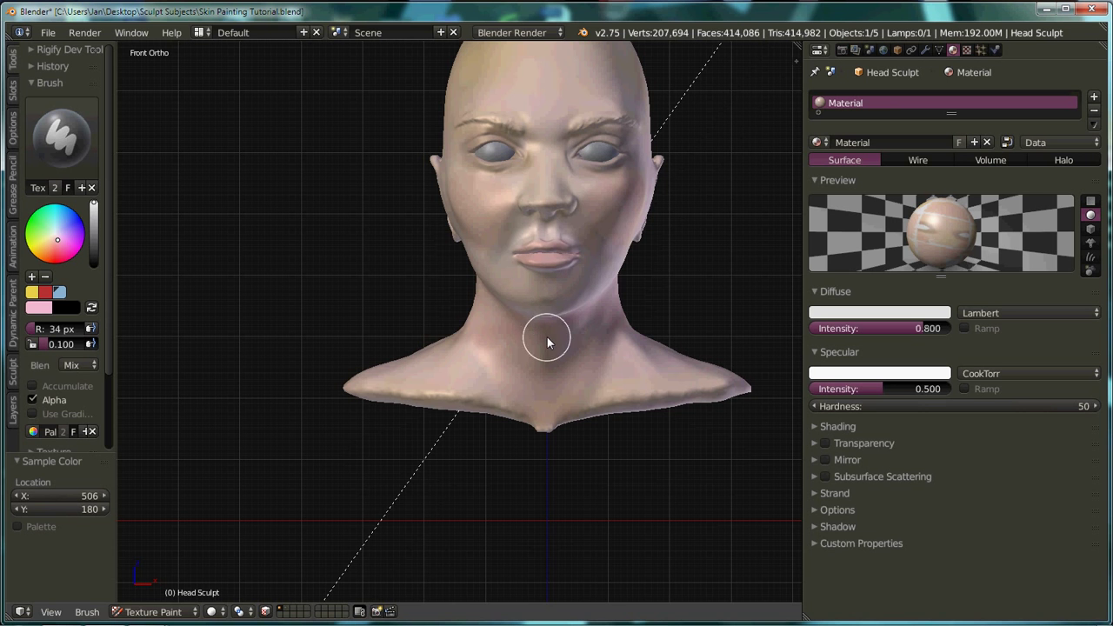
shift+scroll(547, 342, down, 2)
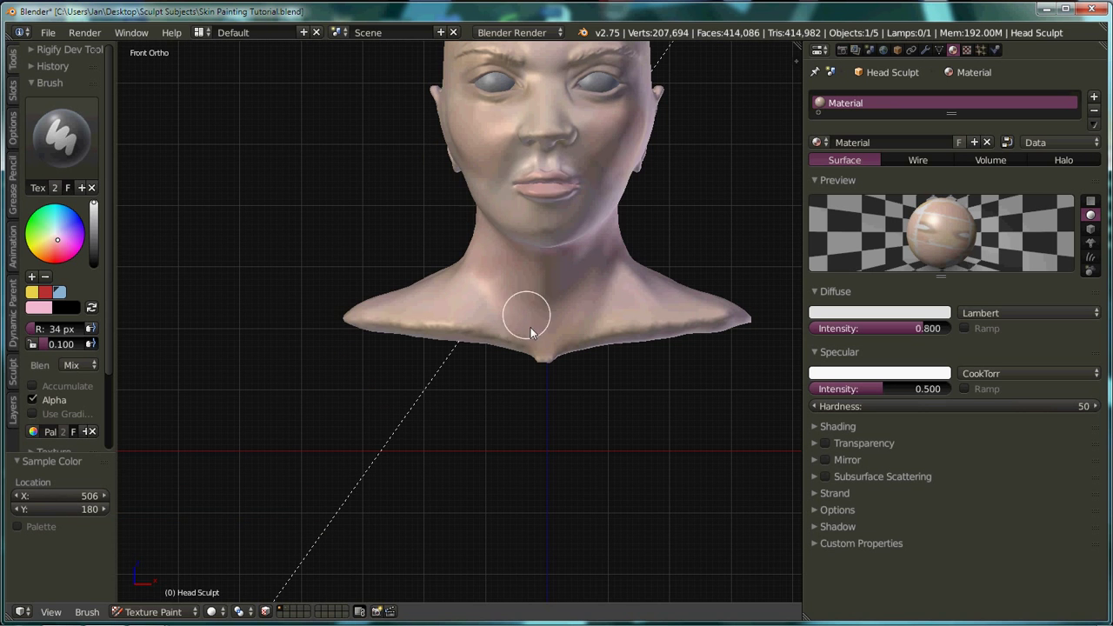
mouse_move(604, 287)
mouse_down()
mouse_move(625, 235)
mouse_move(561, 269)
mouse_up()
middle_drag(561, 267, 461, 305)
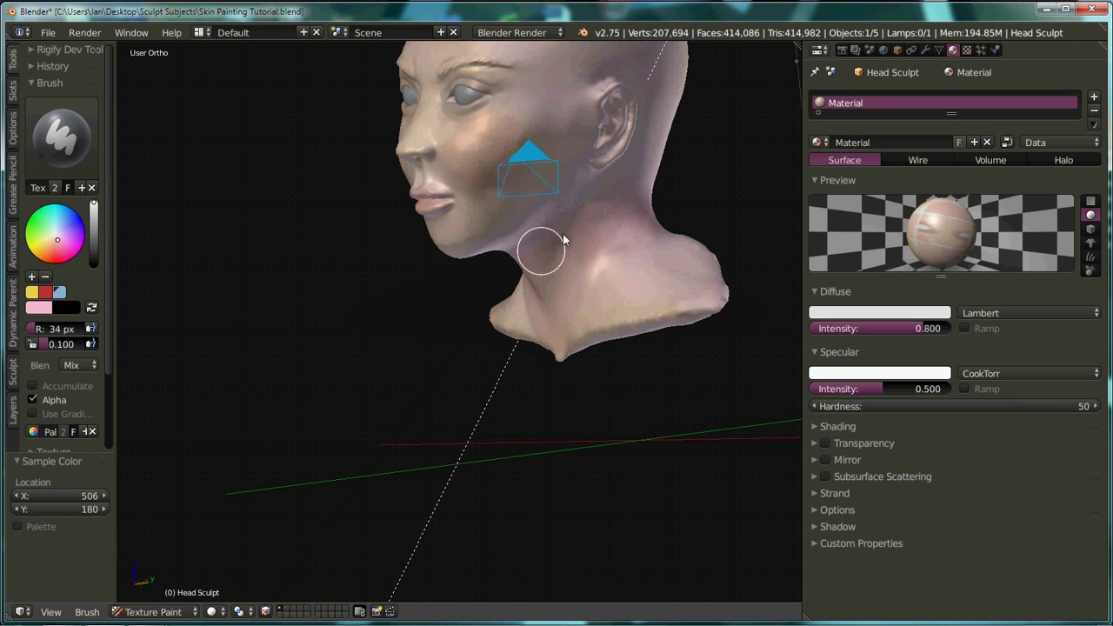
middle_drag(563, 235, 539, 274)
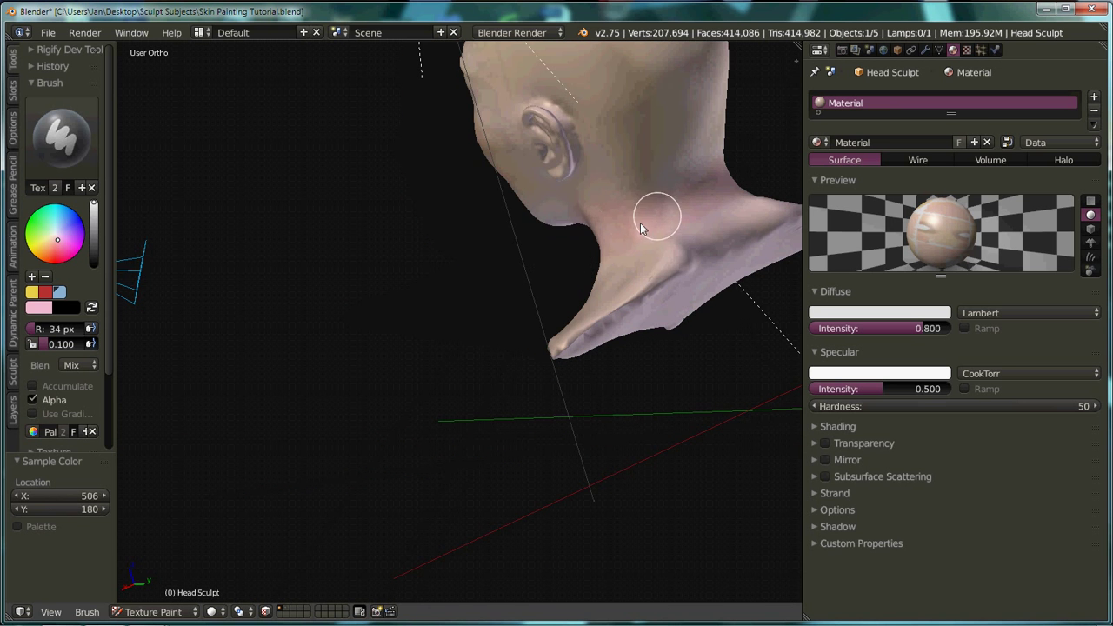
mouse_move(652, 219)
middle_down()
mouse_move(590, 247)
mouse_move(664, 255)
mouse_move(592, 95)
mouse_move(532, 233)
mouse_move(694, 183)
mouse_move(609, 153)
mouse_move(602, 190)
mouse_move(694, 239)
middle_up()
scroll(552, 119, down, 2)
scroll(572, 117, up, 5)
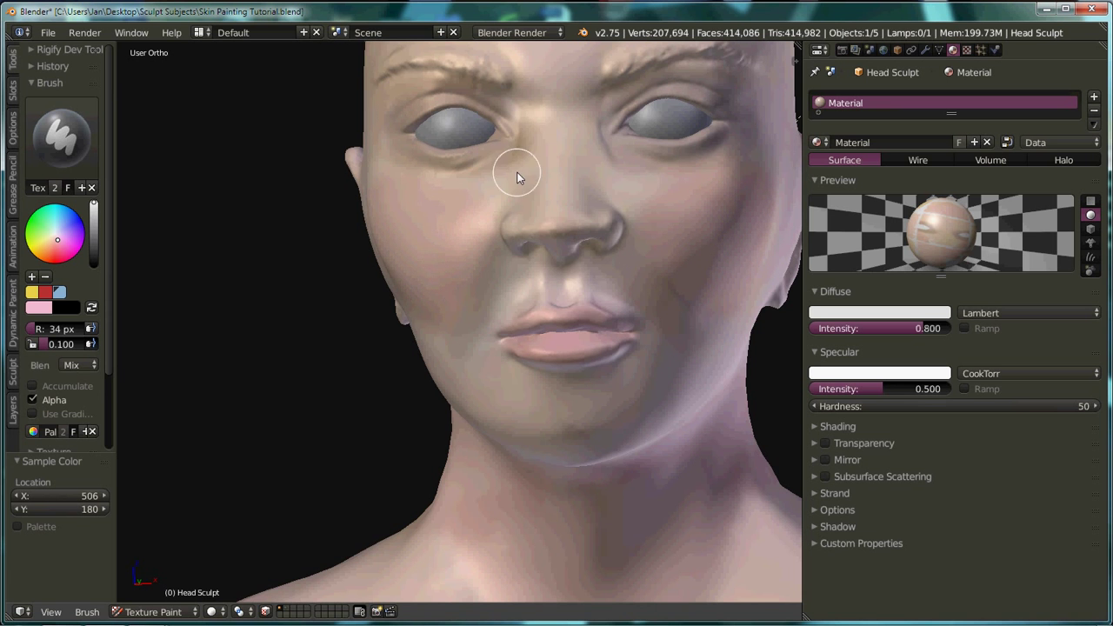
scroll(514, 179, down, 4)
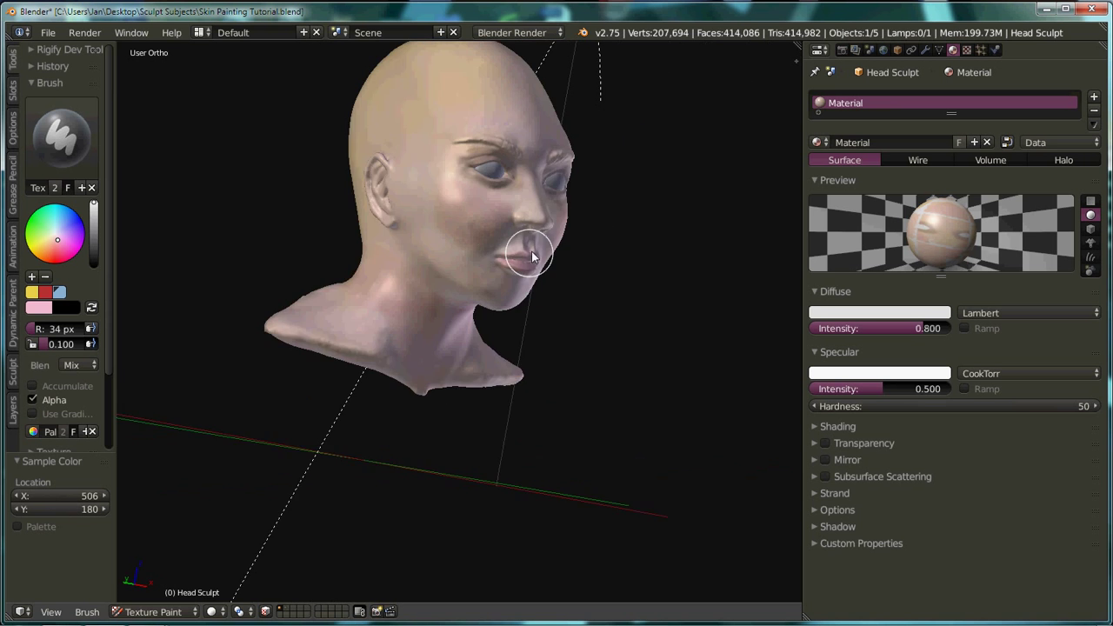